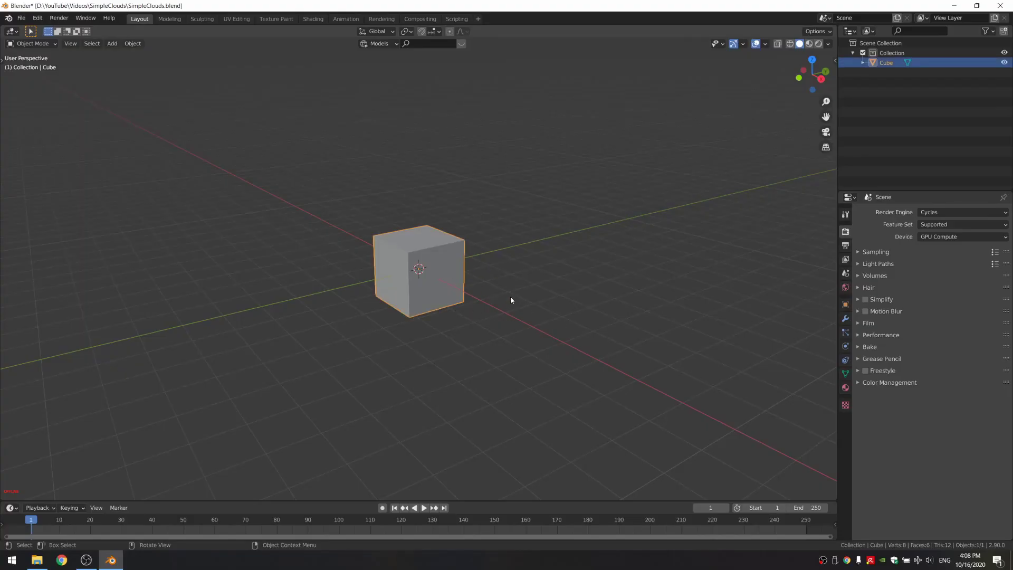
- Delete the existing cube and add a new mesh cube at the scene origin
key(x)
click(511, 296)
key(shift+a)
mouse_move(511, 297)
click(565, 307)
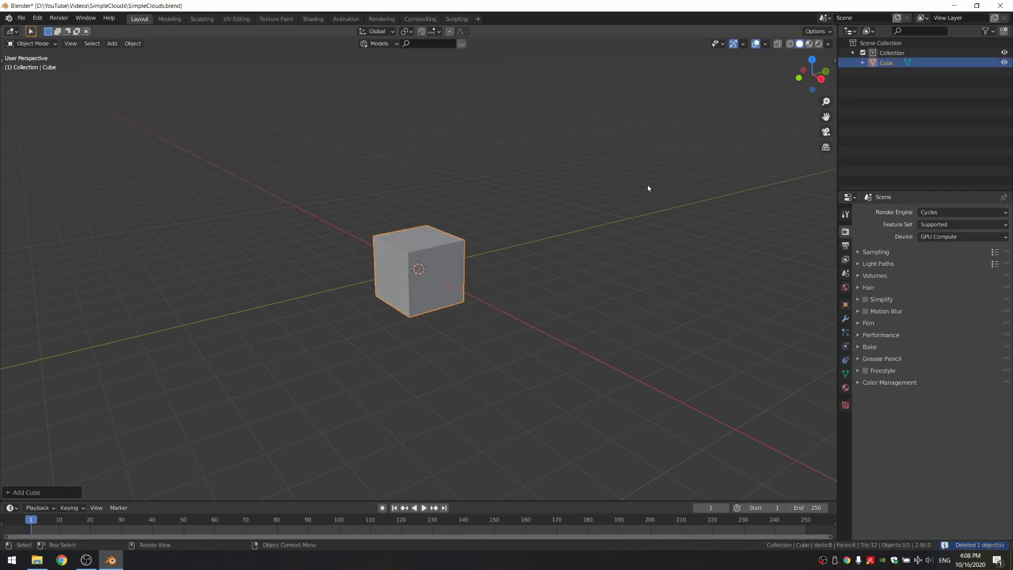
- Split the 3D viewport into a second area showing the Shader Editor, give the cube a new material and hide the sidebar
drag(831, 27, 369, 79)
click(379, 32)
click(402, 121)
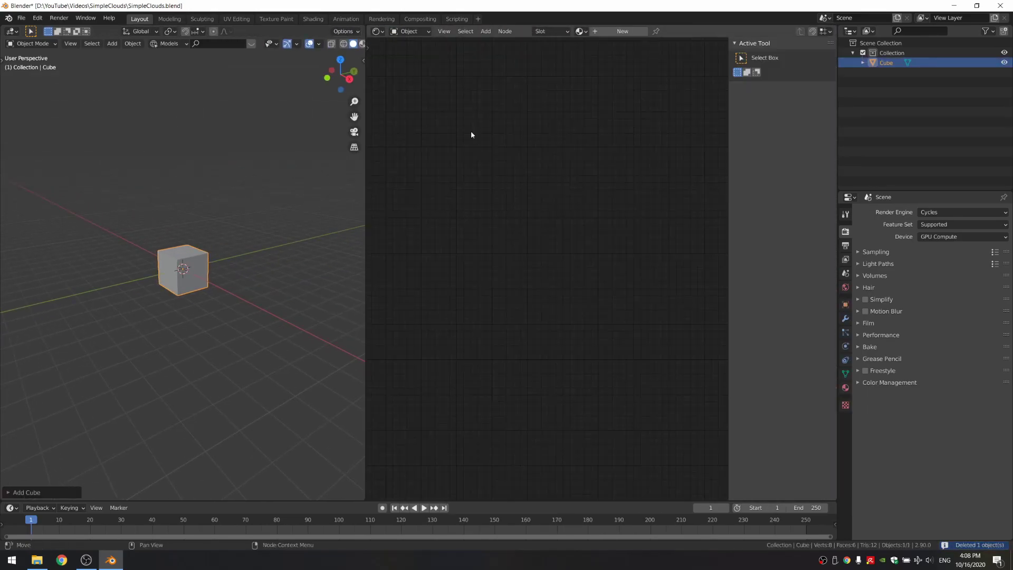
click(608, 33)
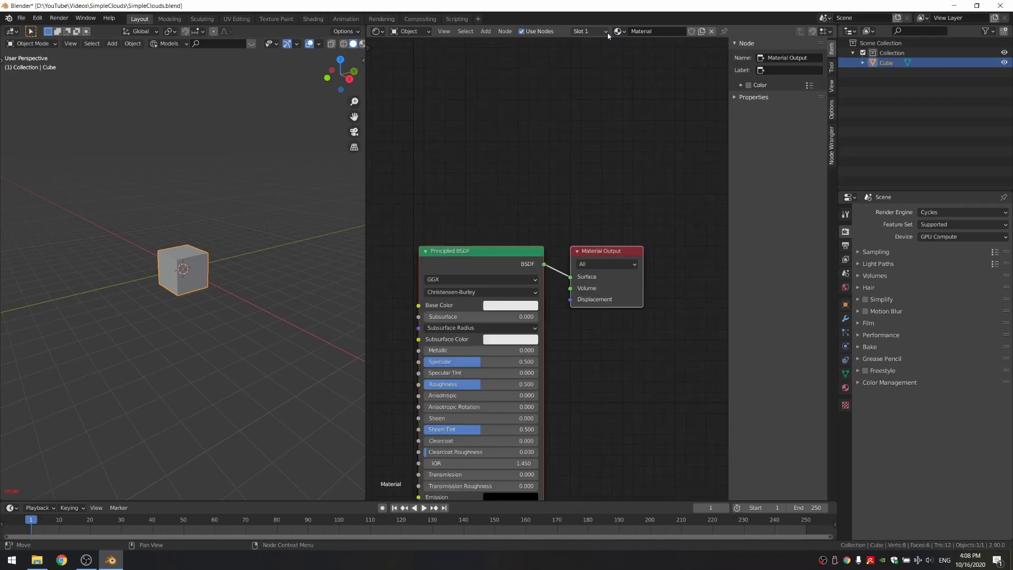
key(n)
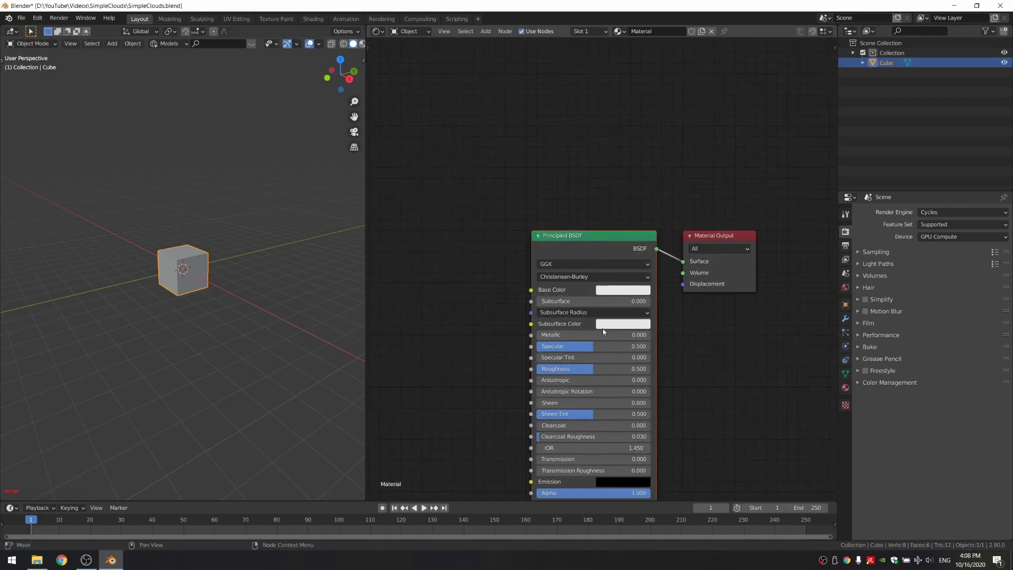
- Replace the Principled BSDF with a Principled Volume node connected to the Material Output's Volume input
key(x)
key(shift+a)
click(605, 331)
text(vo)
key(BackSpace)
text(olume)
key(Down)
key(Return)
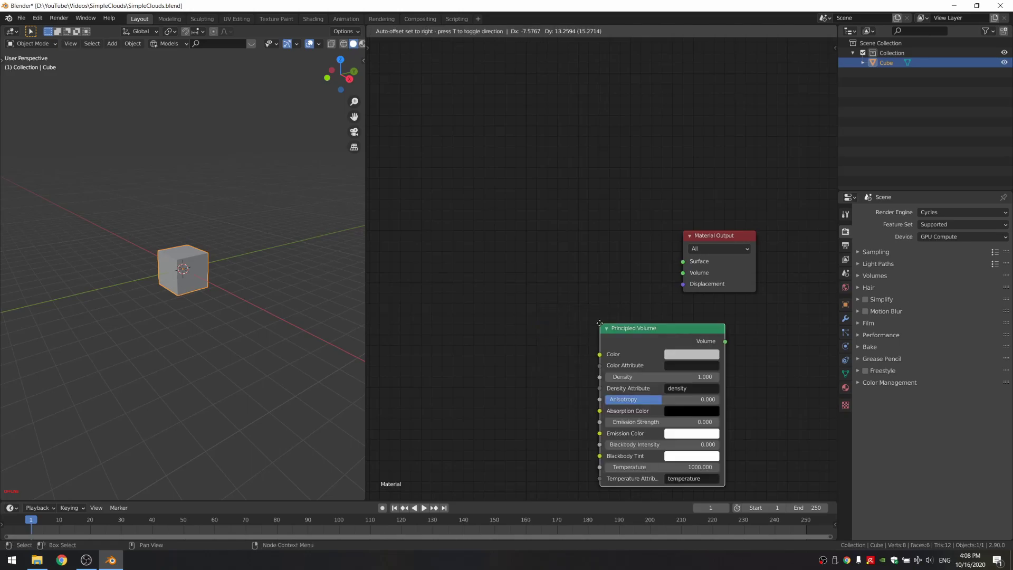
click(532, 231)
ctrl+shift+click(627, 263)
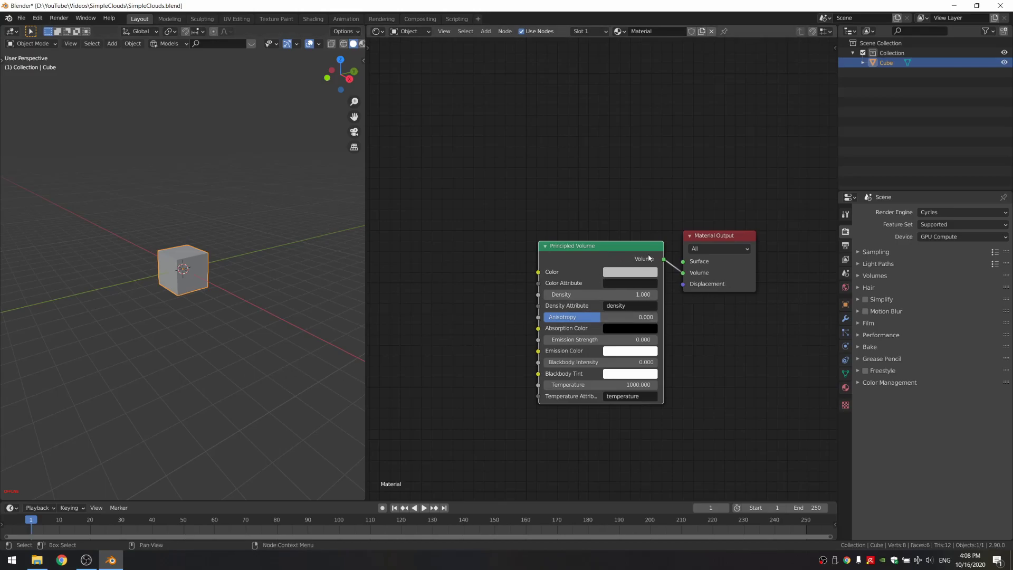
drag(651, 260, 636, 262)
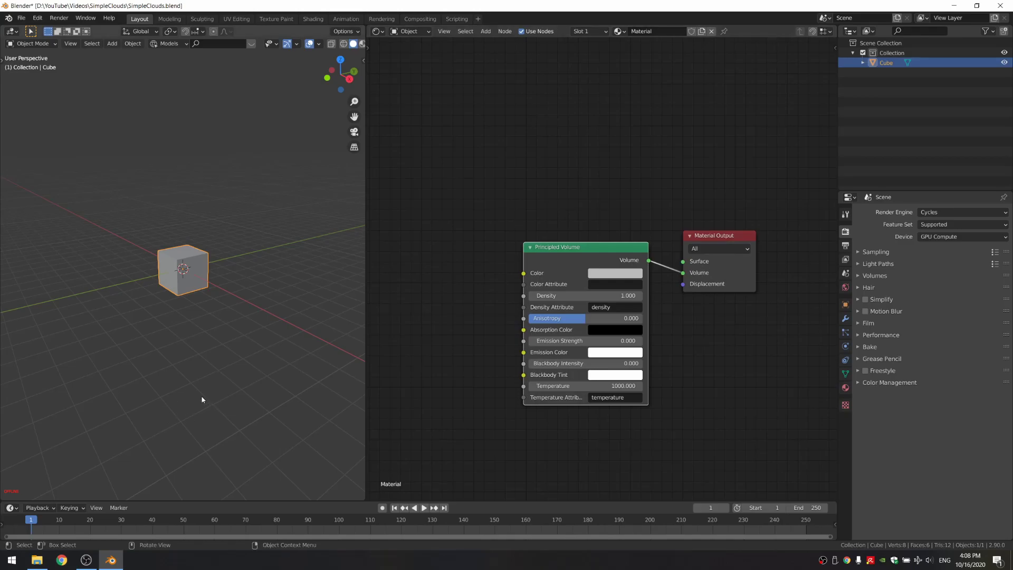
- Display the cube in the 3D viewport with Rendered shading
scroll(234, 365, up, 4)
key(z)
click(256, 226)
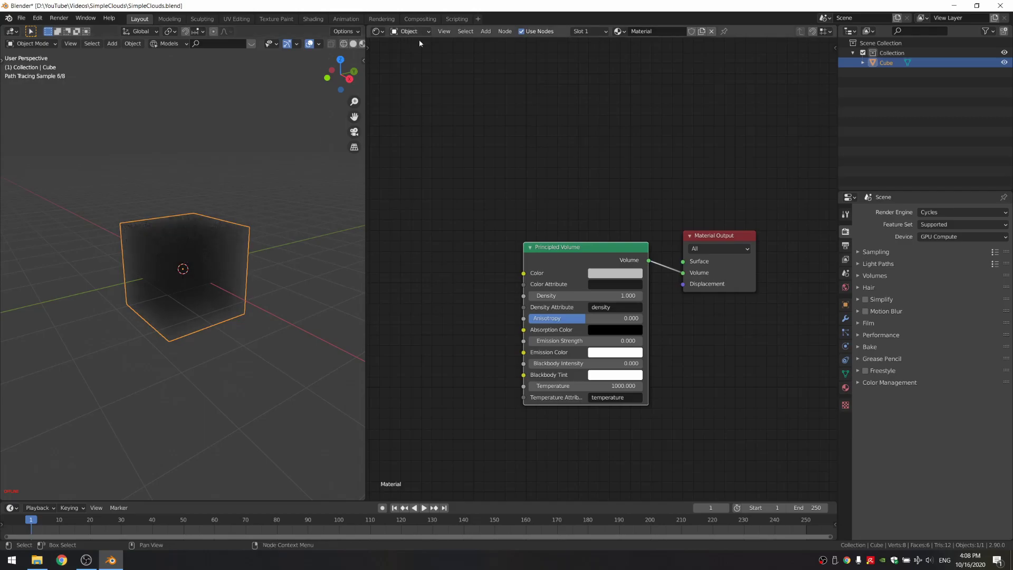
- In the World shader, add an Environment Texture with the spruit_sunrise_2k.hdr image and connect it to the Background colour
click(396, 33)
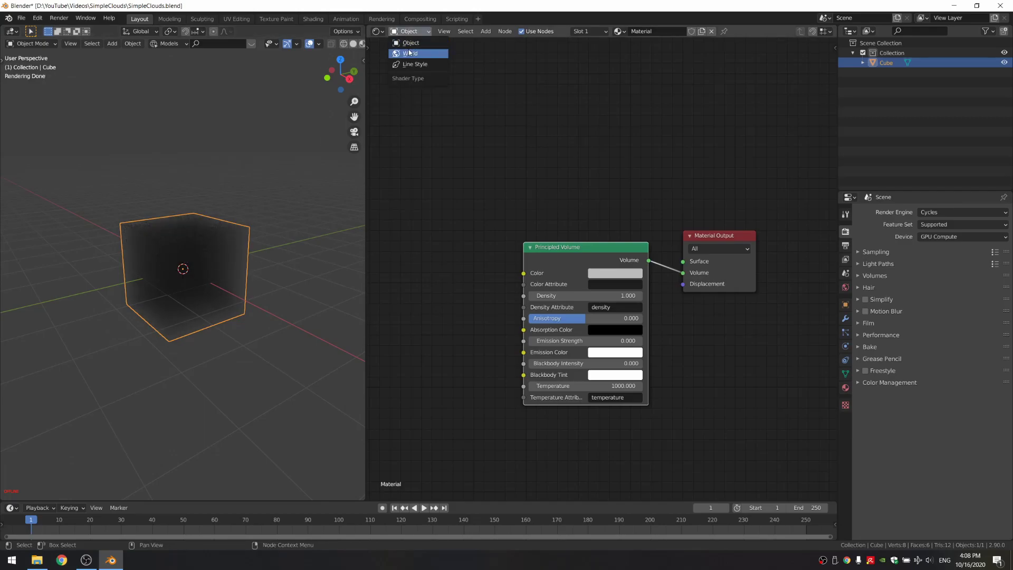
click(422, 56)
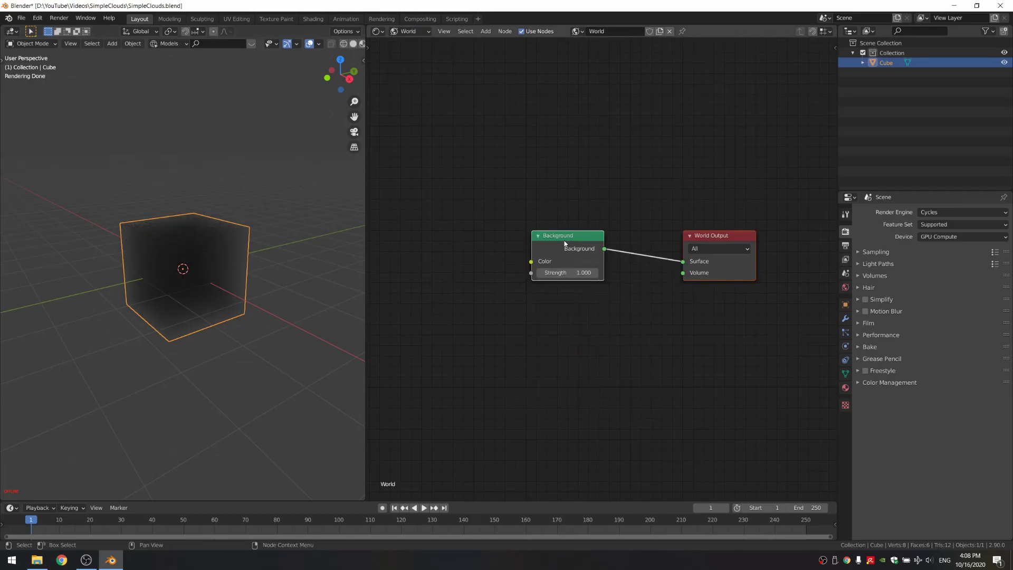
key(shift+a)
text(env)
key(Return)
click(367, 222)
drag(519, 253, 531, 261)
click(494, 269)
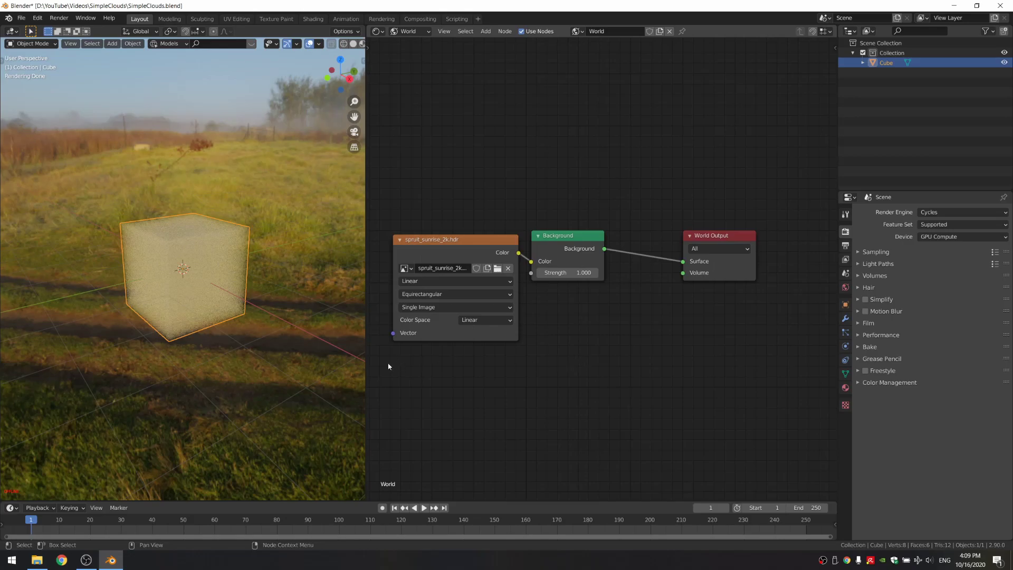
- Expand the render Sampling settings and save the file
middle_drag(290, 385, 359, 370)
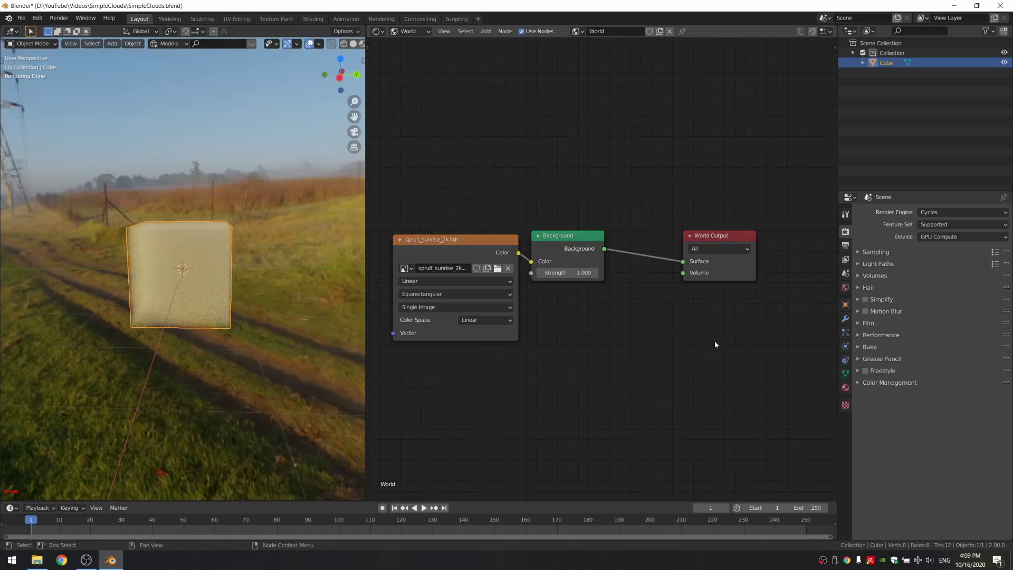
click(876, 252)
key(ctrl+s)
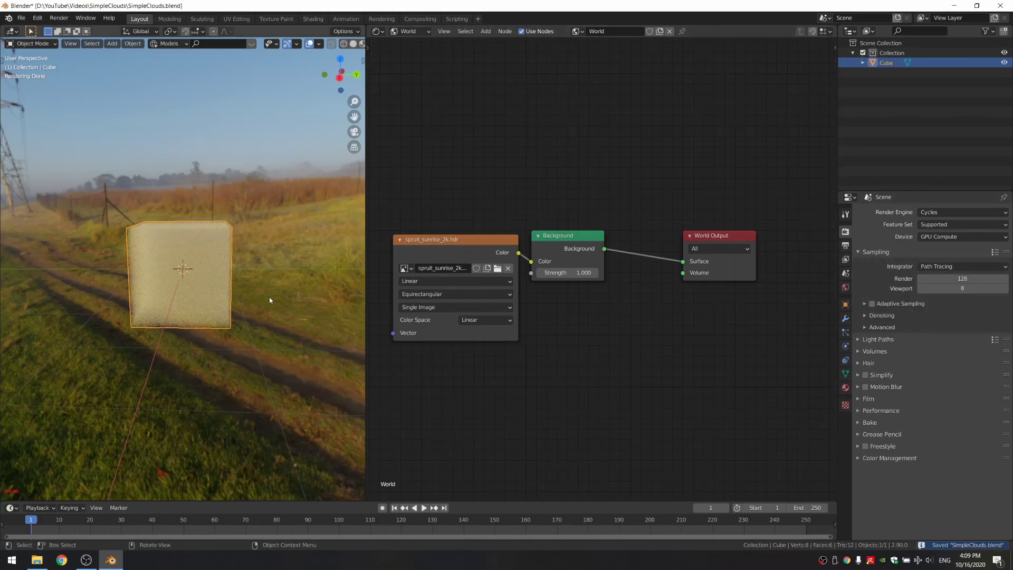
- Return to the cube's Object shader and add a Noise Texture node before the Principled Volume
click(416, 33)
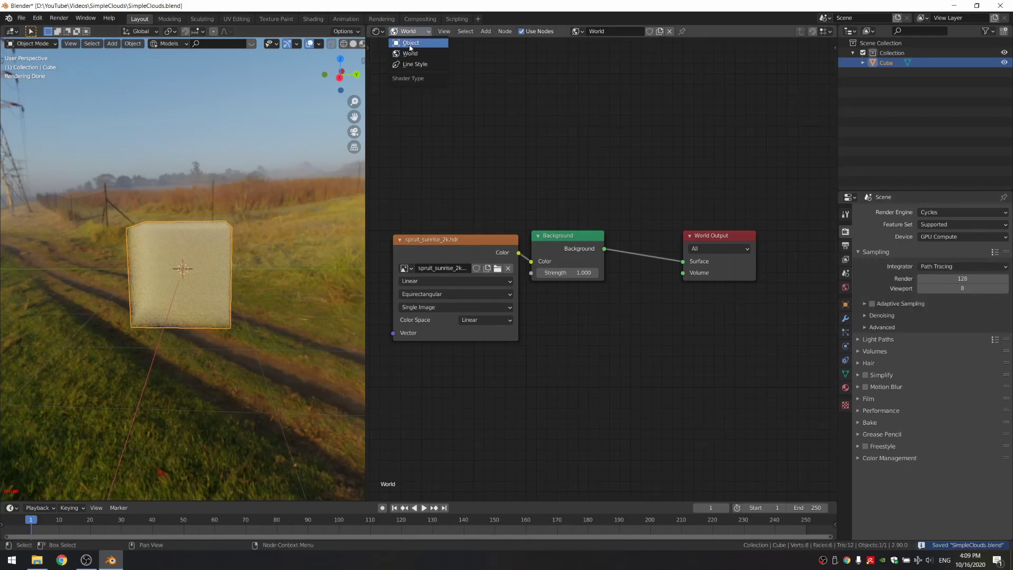
click(407, 40)
middle_drag(451, 334, 584, 348)
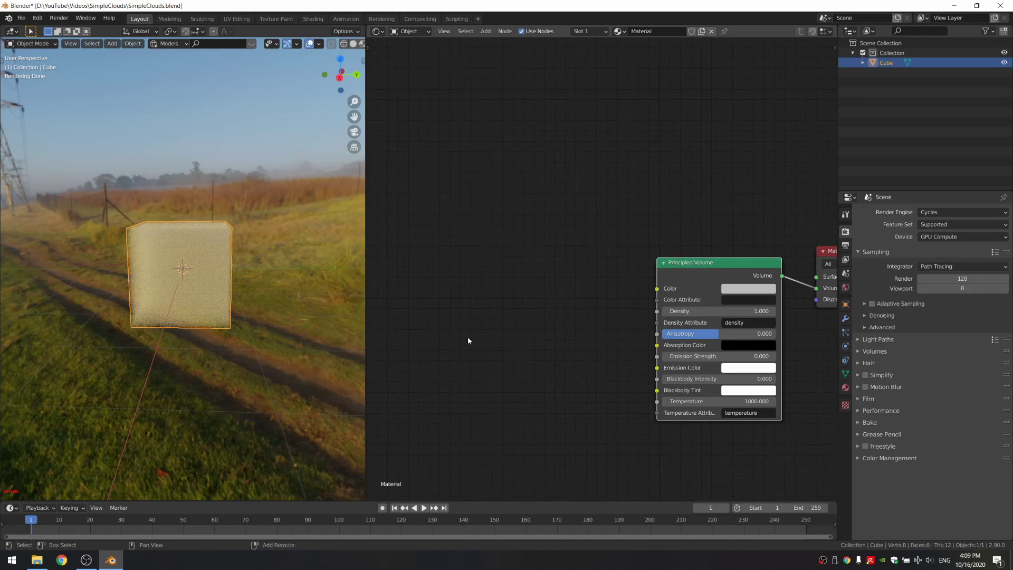
key(shift+a)
text(snoi)
key(Return)
click(455, 300)
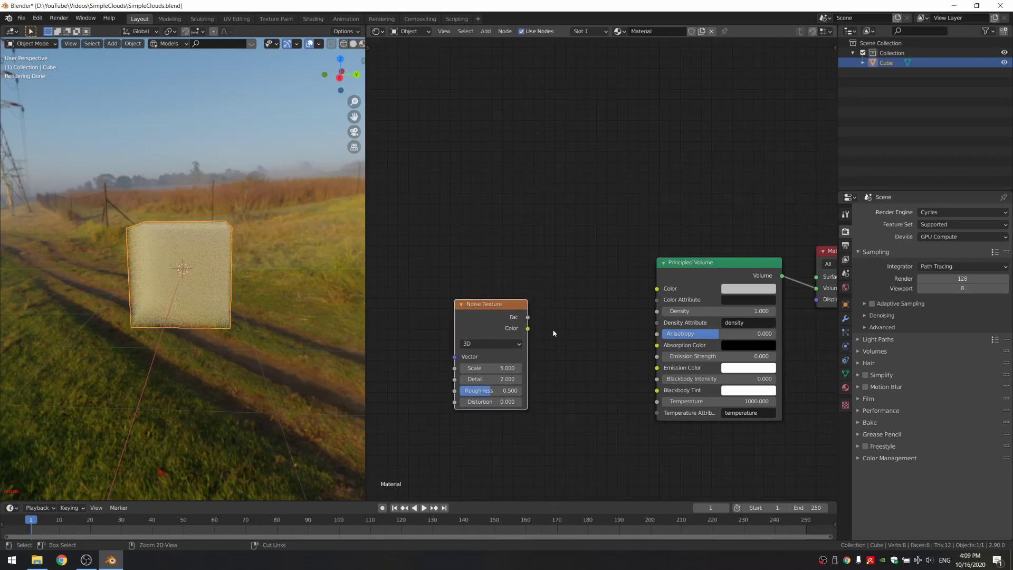
- Add Texture Coordinate and Mapping nodes to the Noise Texture and feed the mapping with Object coordinates
key(ctrl+t)
middle_drag(502, 328, 634, 308)
scroll(634, 308, down, 3)
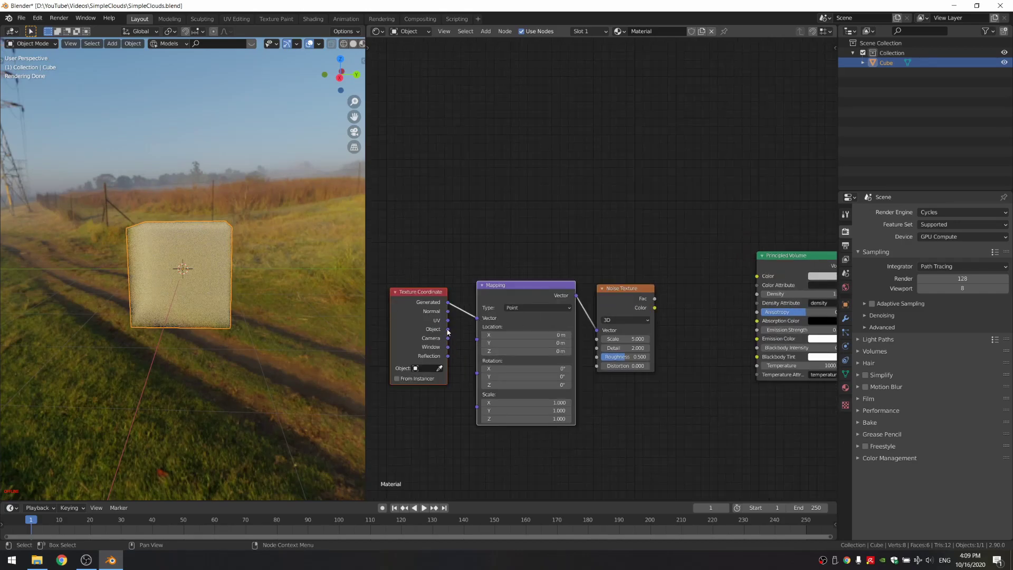
drag(448, 330, 480, 319)
- Preview the Noise Texture's Fac output on the cube and inspect the pattern up close
ctrl+shift+click(627, 302)
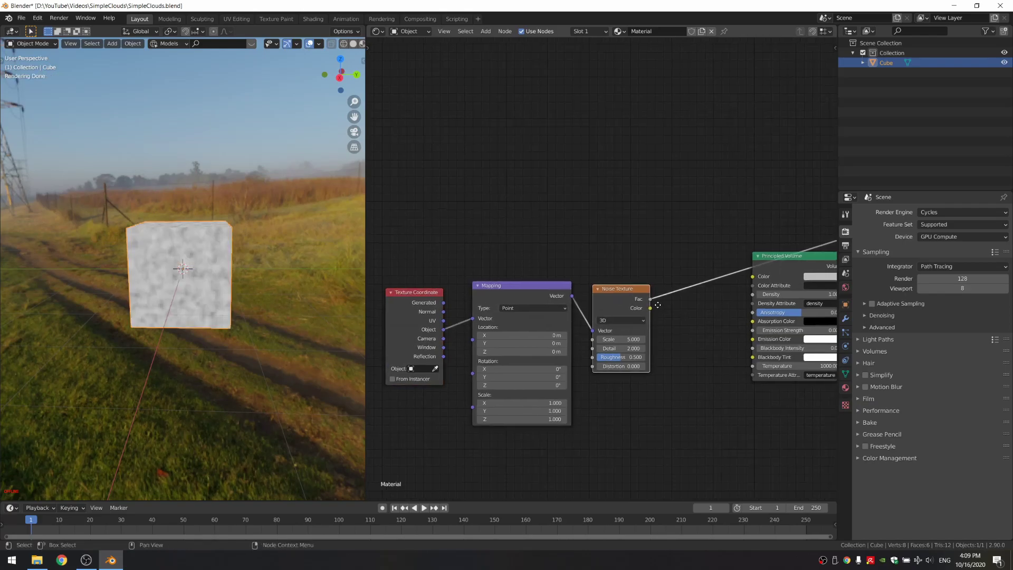
middle_drag(718, 331, 665, 346)
middle_drag(197, 264, 202, 287)
scroll(229, 347, up, 5)
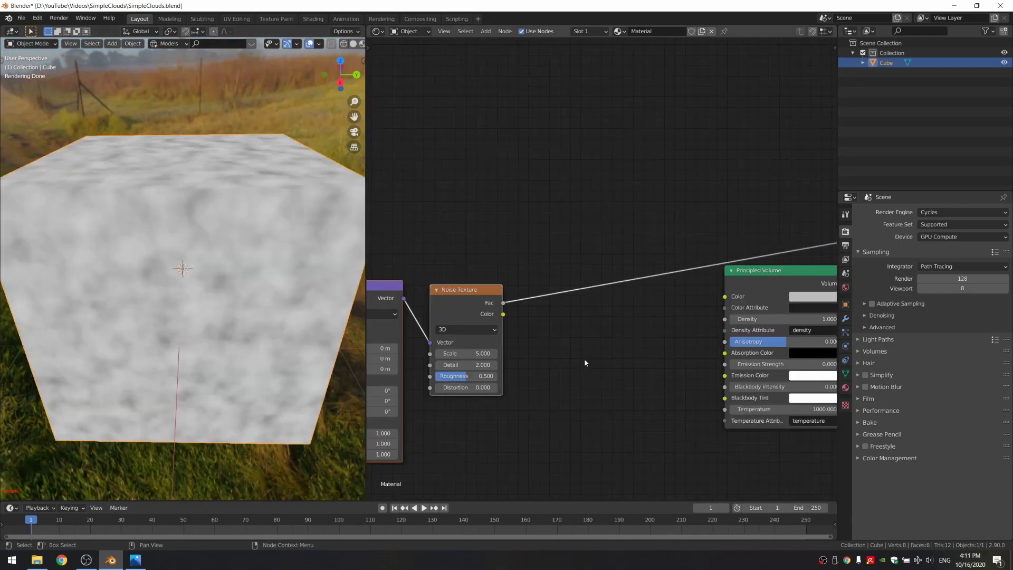
- Insert a Separate HSV node after the Noise Texture, fed by the noise's Color output
key(shift+a)
click(585, 360)
text(sepa)
key(Return)
click(524, 283)
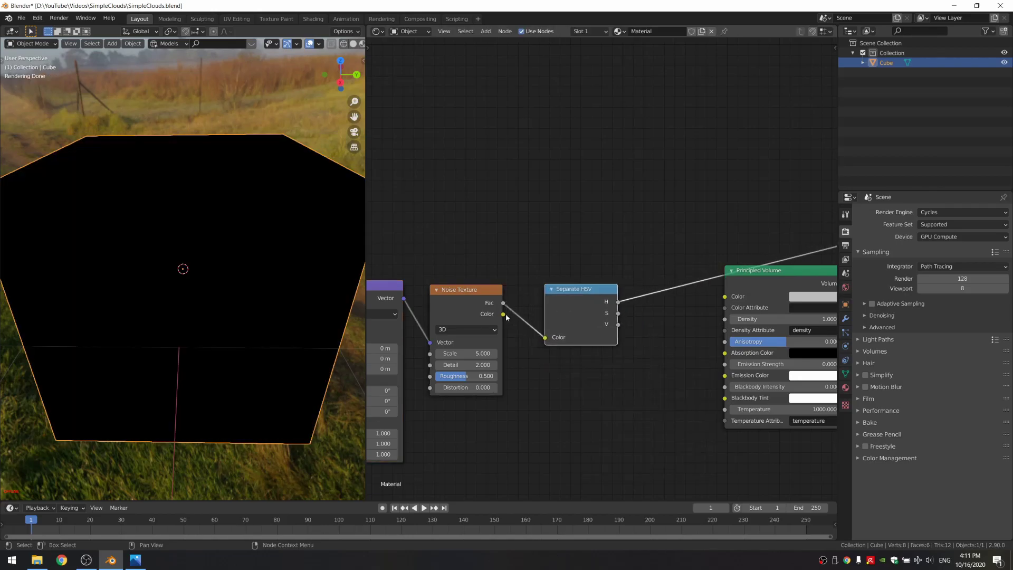
drag(504, 314, 539, 310)
- Preview the Separate HSV node's V, H and S outputs on the cube to compare their patterns
ctrl+shift+click(534, 311)
ctrl+shift+click(547, 324)
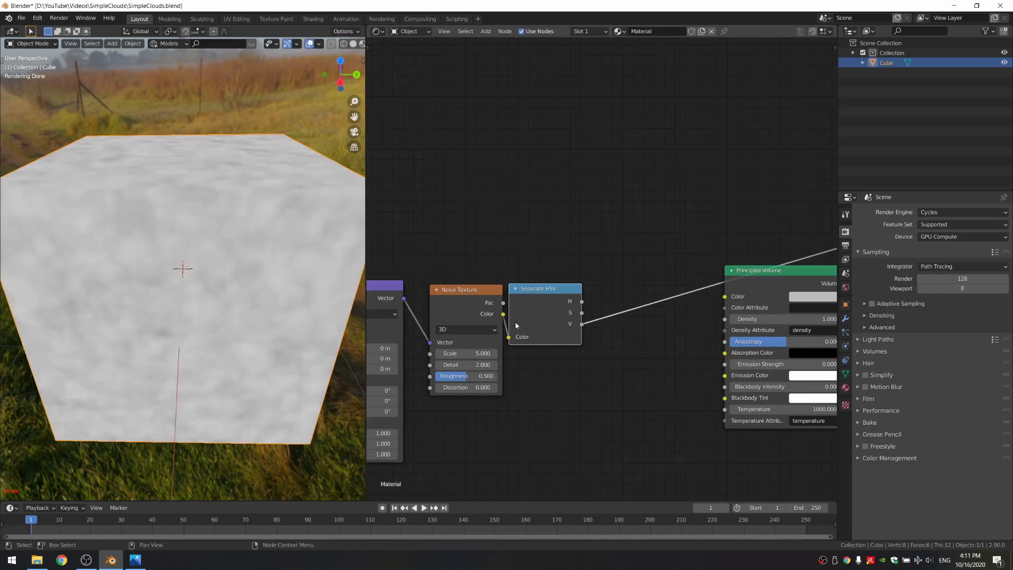
middle_drag(322, 333, 253, 338)
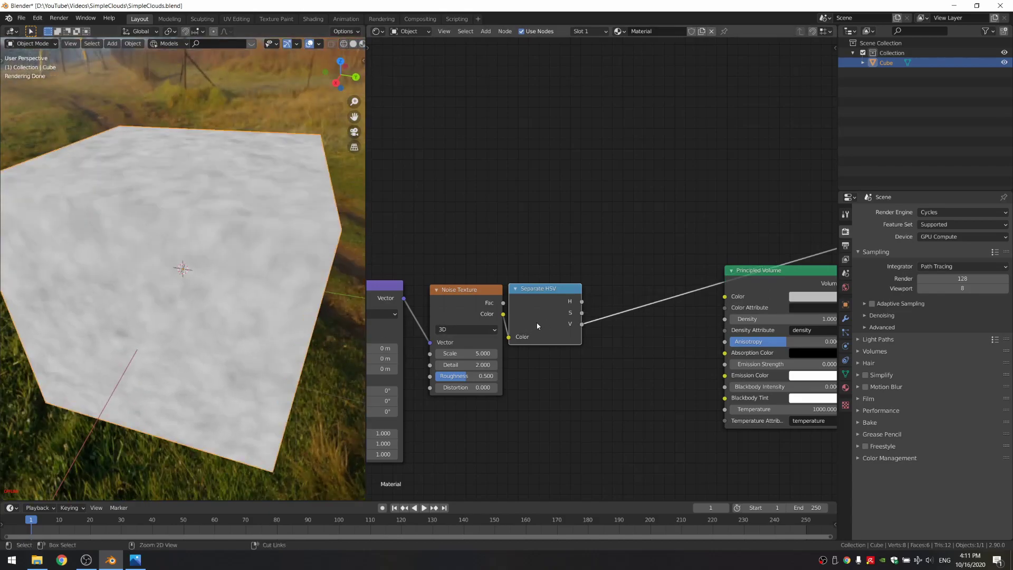
ctrl+shift+click(538, 325)
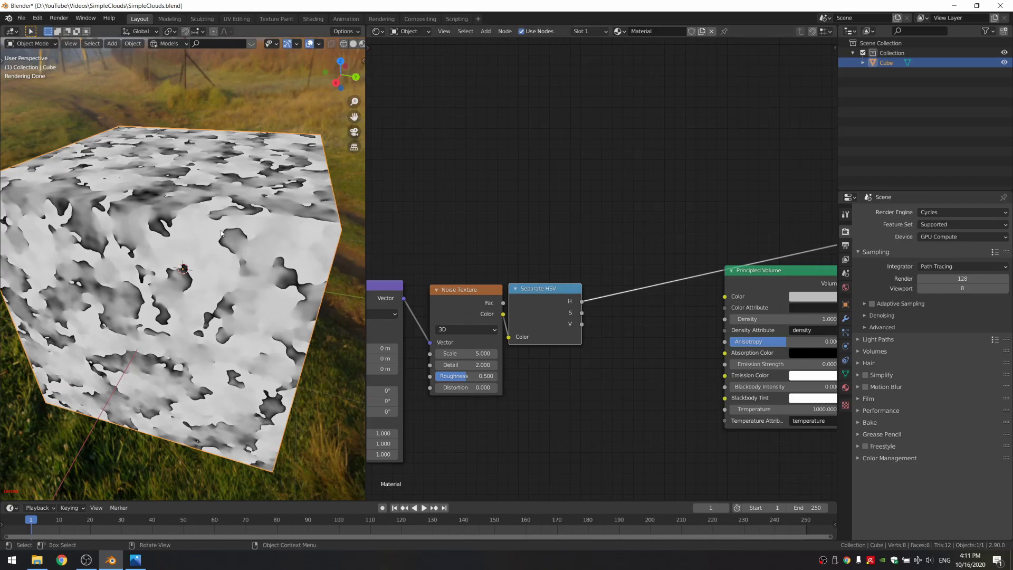
ctrl+shift+click(550, 320)
middle_drag(223, 306, 219, 325)
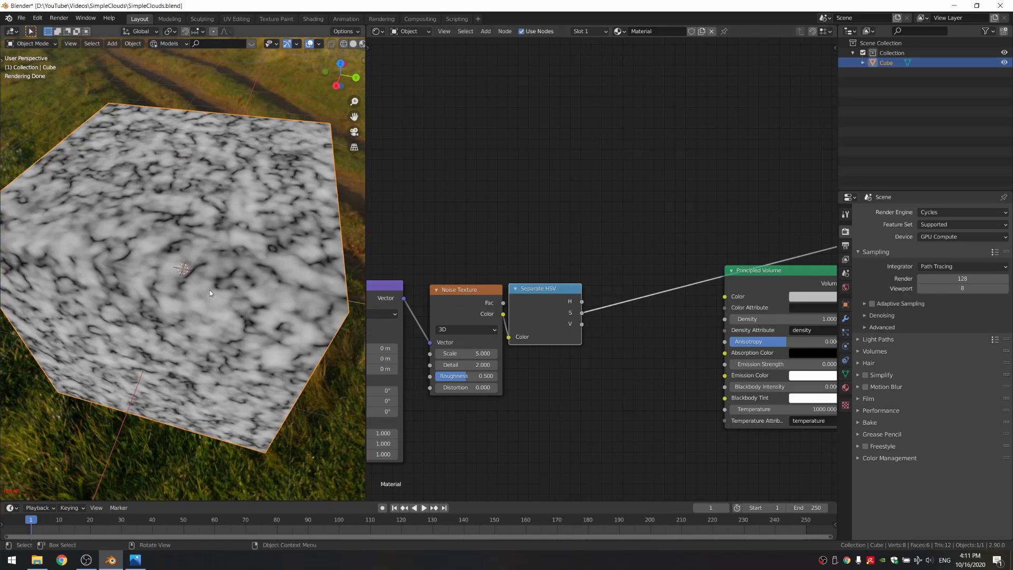
- Preview the V output of Separate HSV and insert a ColorRamp node on its link
ctrl+shift+click(517, 343)
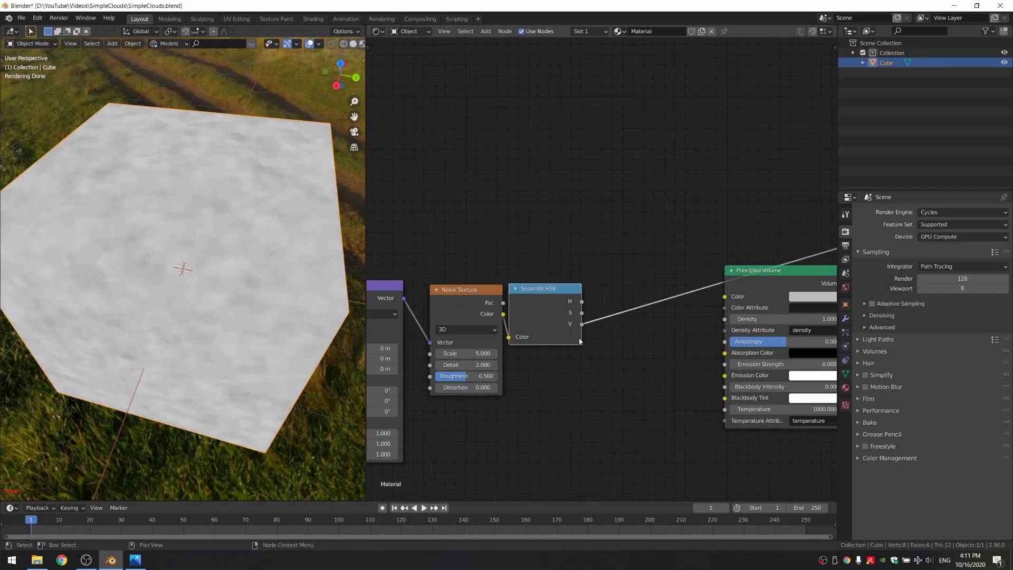
scroll(579, 336, down, 6)
scroll(524, 351, up, 5)
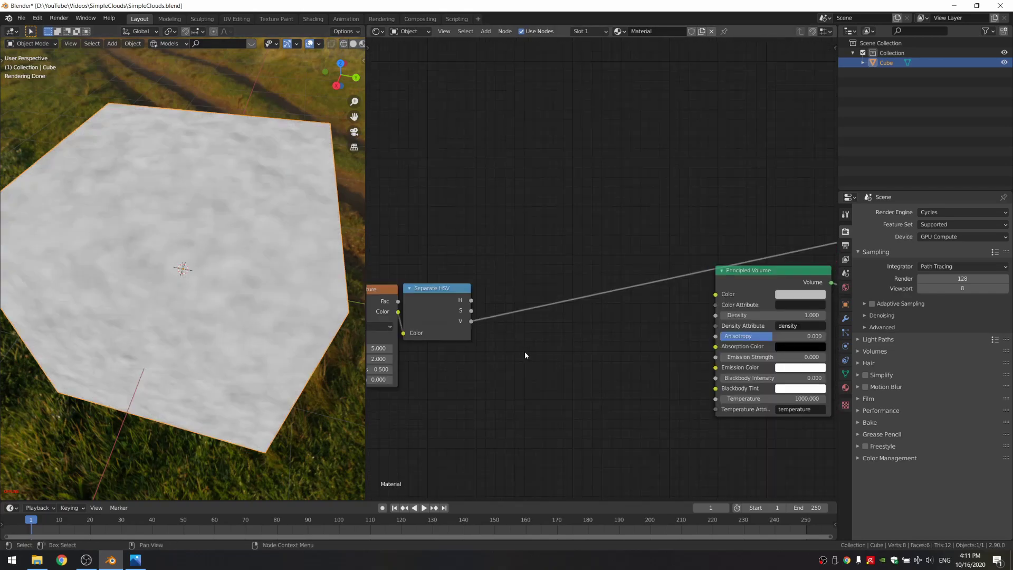
key(shift+a)
click(525, 351)
text(colo)
key(Down)
key(Return)
click(574, 318)
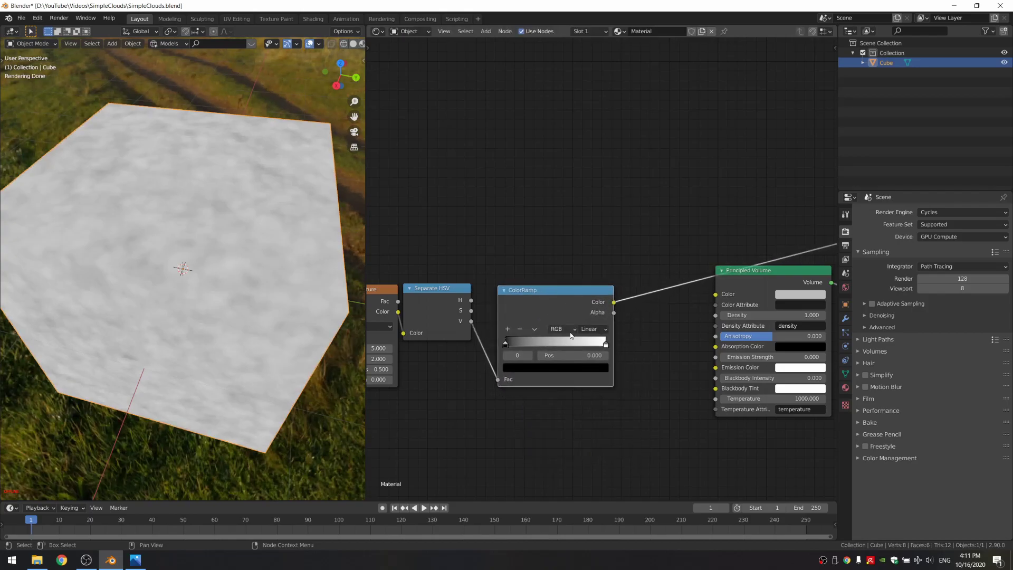
- Move the ColorRamp's black stop to position 0.598, close to the white stop
drag(507, 344, 560, 344)
click(557, 344)
middle_drag(663, 371, 565, 373)
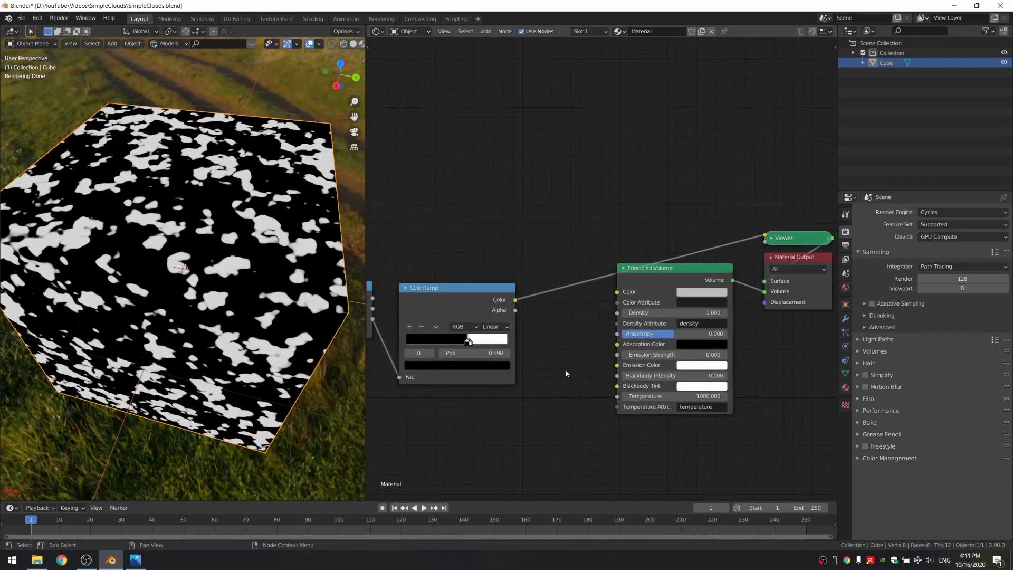
- Insert a Math node set to Multiply after the ColorRamp and connect its Value output to the Principled Volume's Density
key(shift+a)
click(565, 372)
text(add)
key(Return)
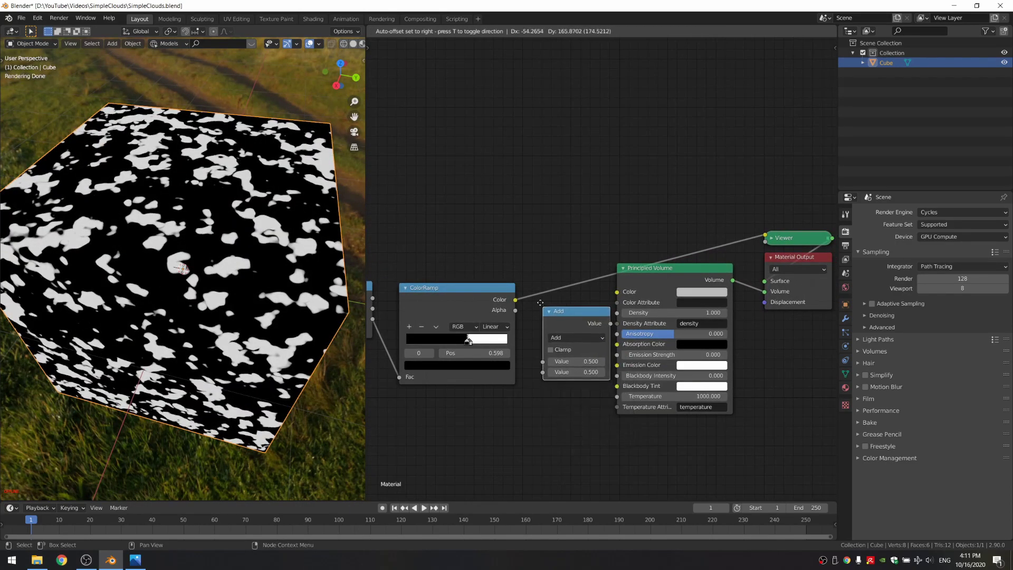
click(574, 290)
drag(574, 288, 623, 310)
click(572, 311)
key(m)
- Show the Principled Volume in the material output again and set the Multiply node's value to 1
ctrl+shift+click(642, 274)
double_click(563, 355)
text(1)
key(Return)
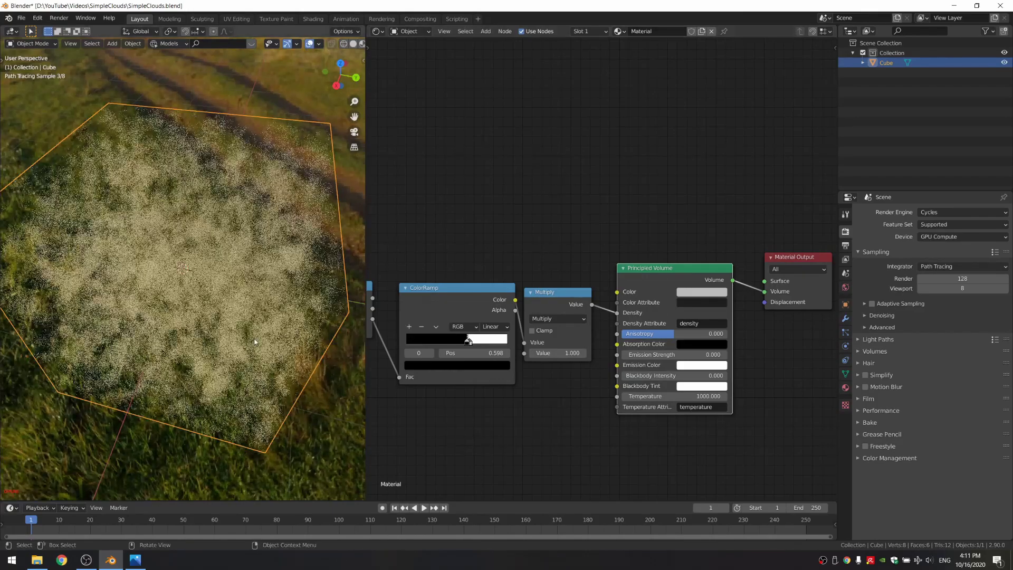
middle_drag(254, 338, 273, 314)
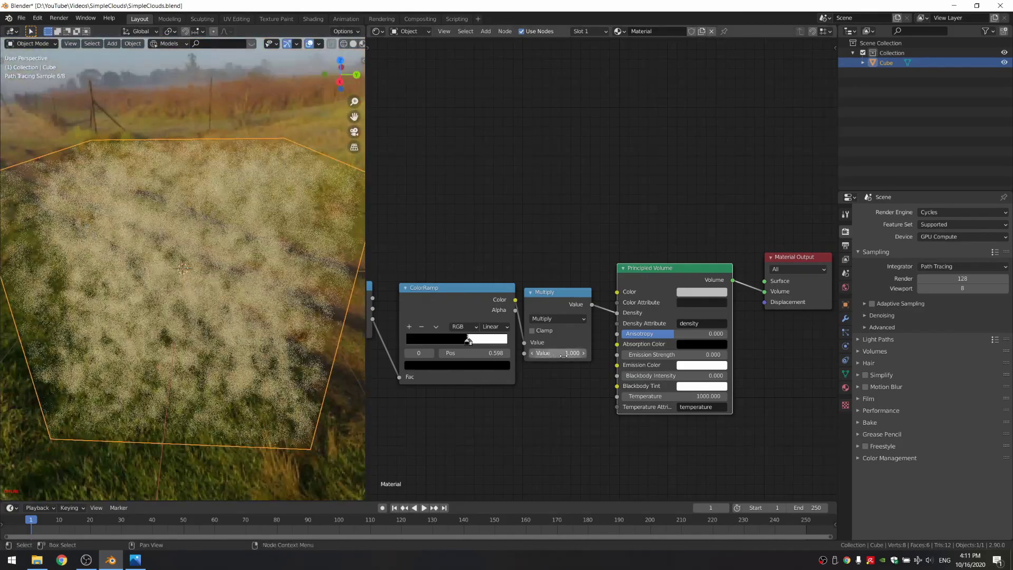
- Set the Multiply node's value to 2 and save the file
double_click(564, 353)
text(2)
key(Return)
middle_drag(525, 400, 735, 407)
scroll(539, 406, up, 5)
key(ctrl+s)
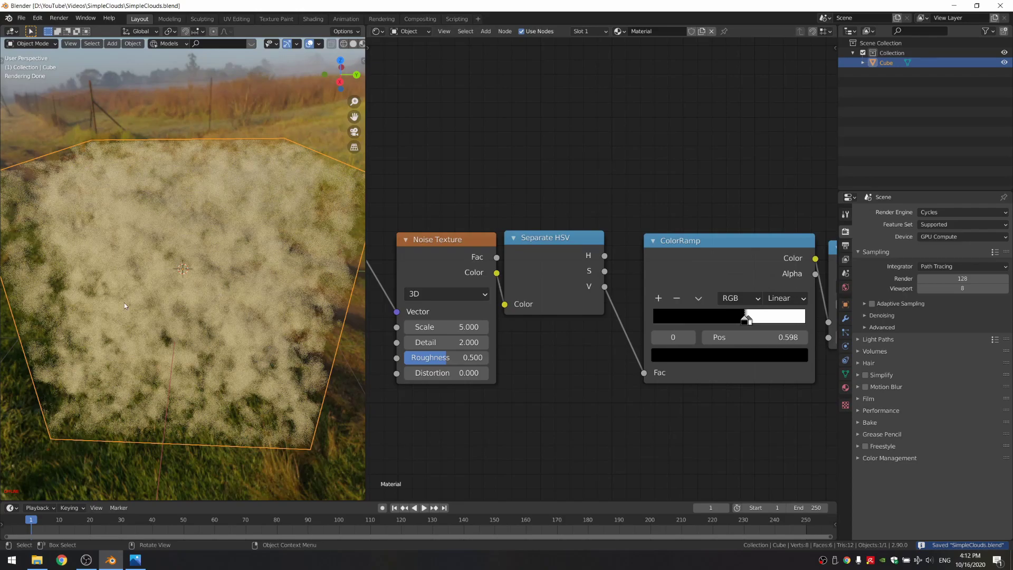
- Set the Noise Texture's Scale to 1 and its Detail to 8
middle_drag(496, 384, 546, 363)
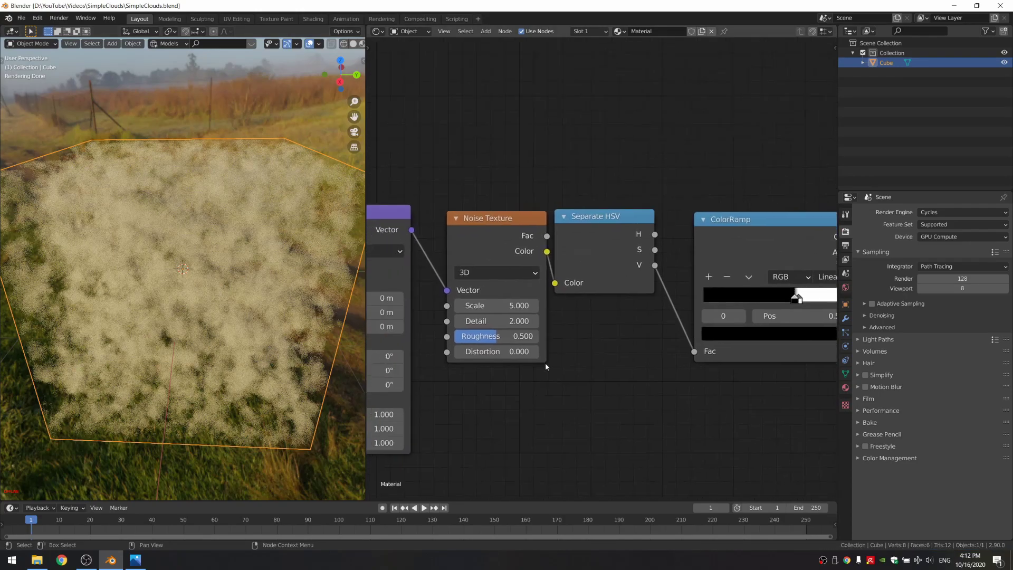
double_click(496, 305)
text(1)
key(Return)
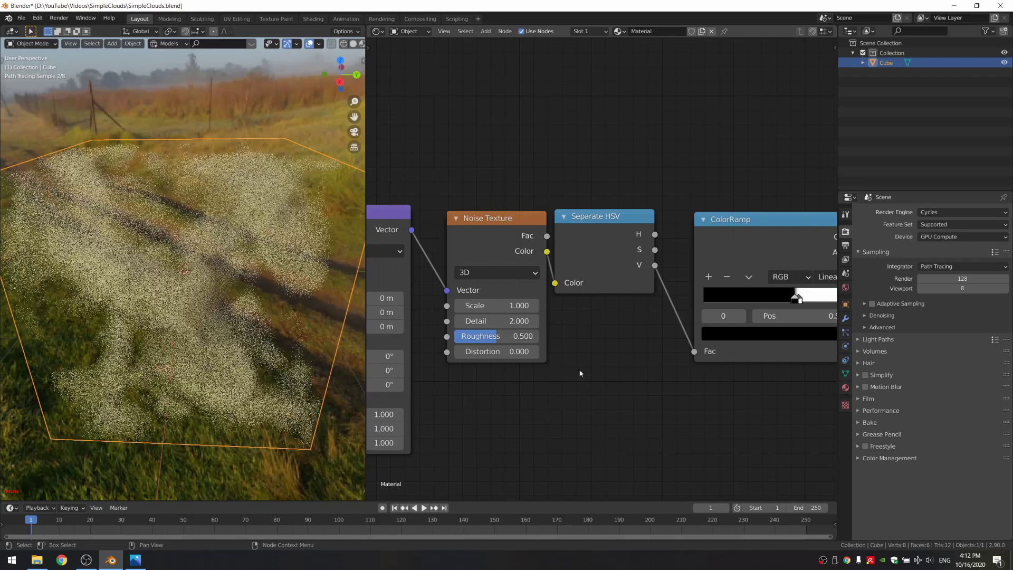
double_click(496, 321)
text(8)
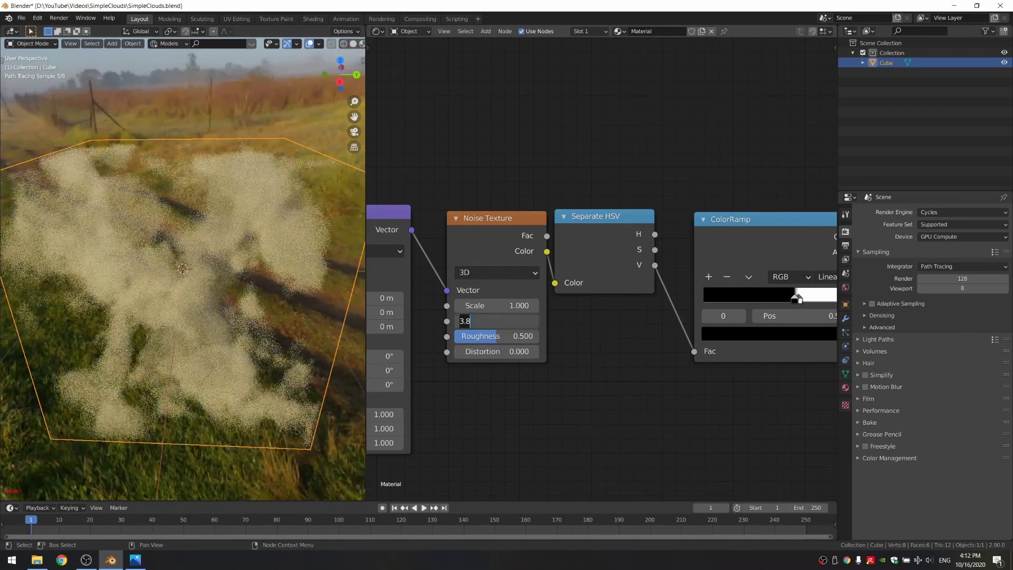
key(Return)
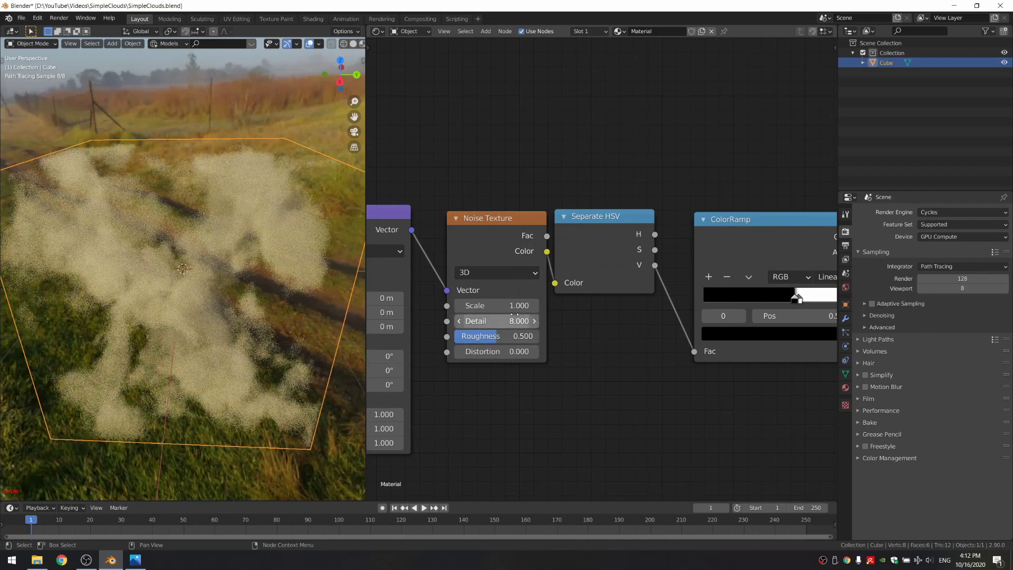
- Set the Noise Texture's Roughness to 0.65 and save the file
scroll(590, 334, down, 2)
scroll(468, 350, up, 3)
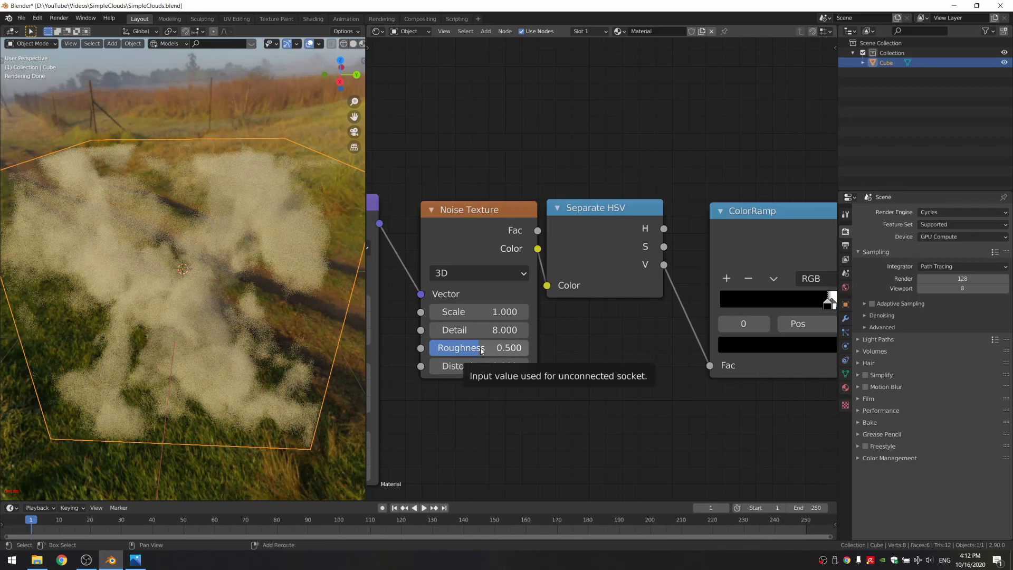
drag(482, 350, 484, 350)
click(486, 350)
text(.65)
key(Return)
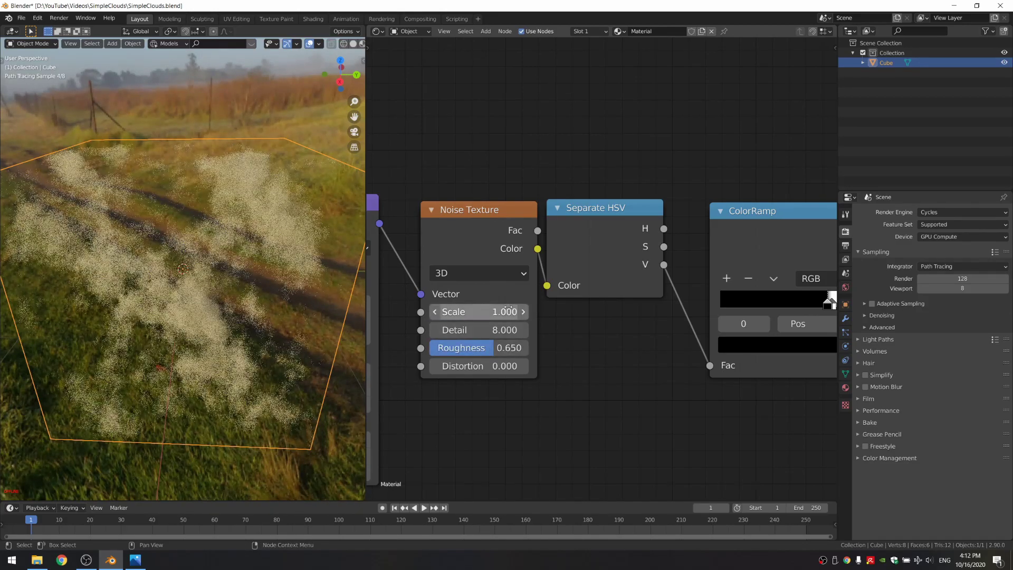
key(ctrl+s)
- Shift the ColorRamp's white stop slightly toward the white end, set the black stop's position to 0.609, and save the file
middle_drag(297, 352, 300, 348)
scroll(608, 355, up, 4)
middle_drag(830, 310, 580, 353)
drag(593, 340, 593, 340)
drag(555, 344, 544, 341)
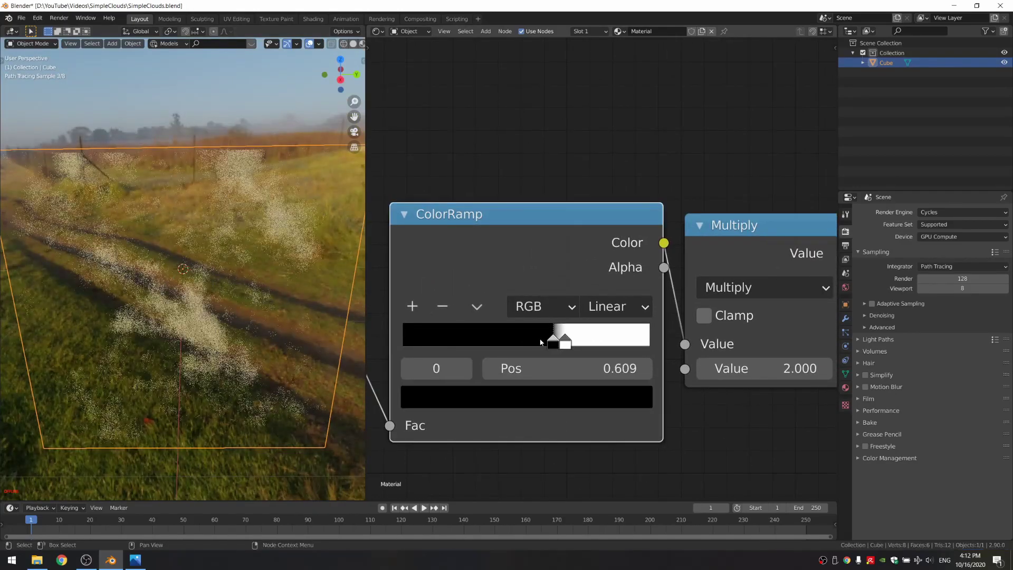
key(ctrl+s)
middle_drag(273, 373, 280, 296)
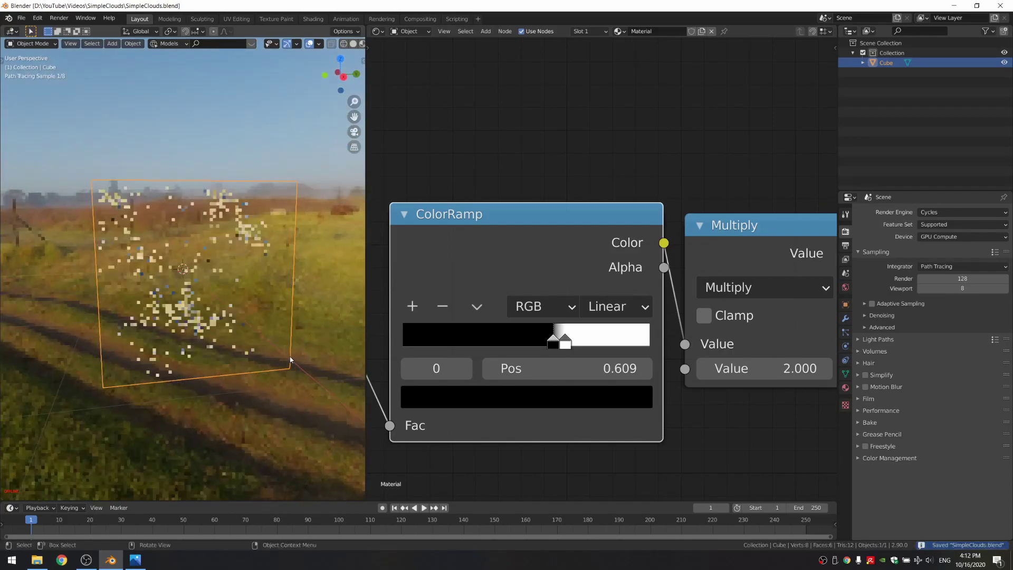
- Move the Texture Coordinate node away from the Mapping node to make room for more nodes between them
middle_drag(408, 300, 581, 248)
scroll(591, 256, down, 7)
middle_drag(497, 295, 593, 310)
click(454, 417)
middle_drag(454, 417, 675, 327)
scroll(676, 327, down, 6)
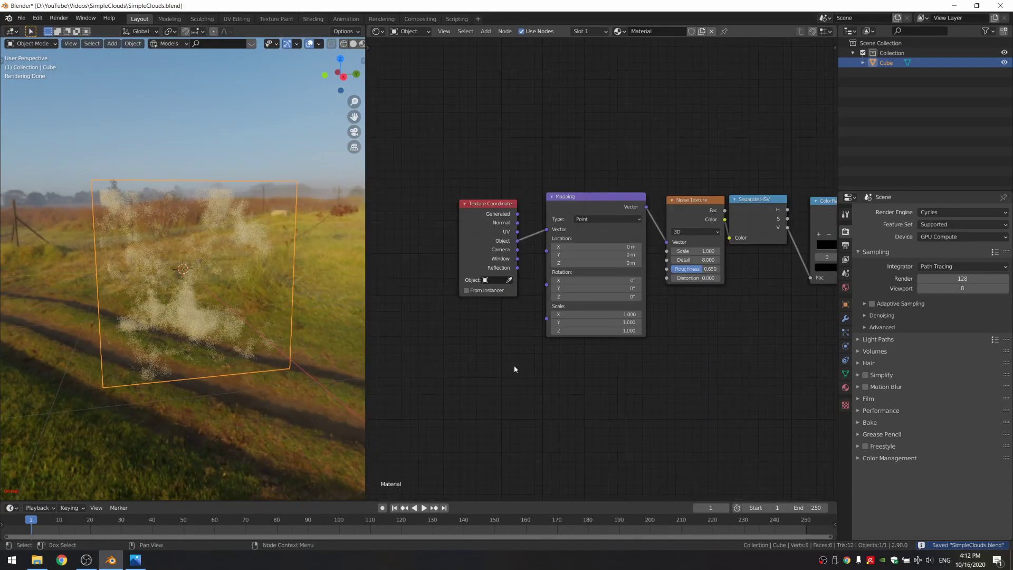
drag(490, 252, 422, 265)
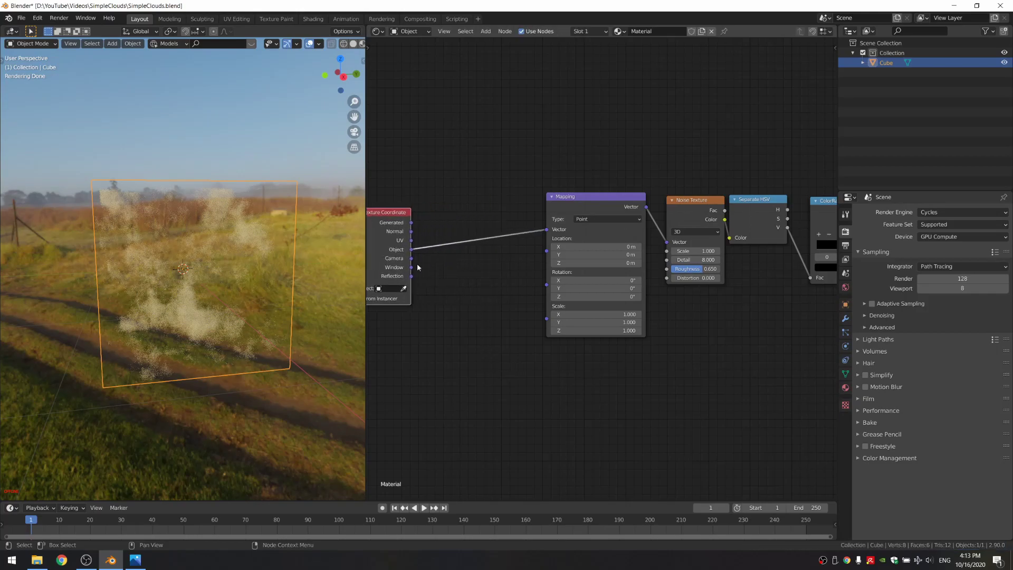
middle_drag(422, 265, 531, 371)
drag(509, 309, 472, 307)
- Add a second Noise Texture below the Texture Coordinate–Mapping link and feed its Vector from the Object output
key(shift+a)
click(525, 307)
text(noi)
key(Return)
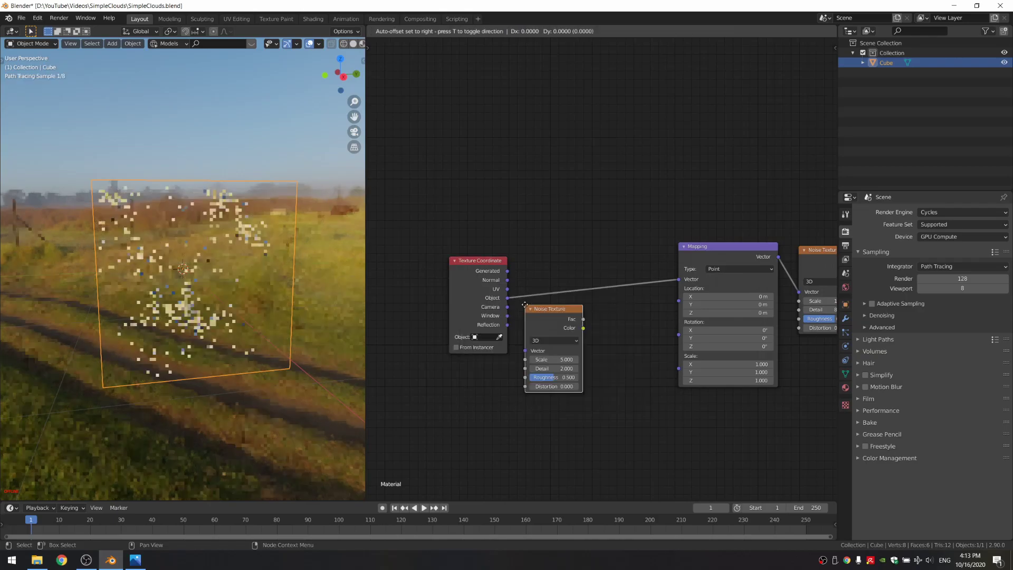
click(546, 318)
drag(508, 299, 538, 374)
drag(491, 317, 446, 317)
drag(561, 364, 558, 362)
- Insert a Mix color node between Texture Coordinate and Mapping, with the new Noise Texture's Color connected to Color2
key(shift+a)
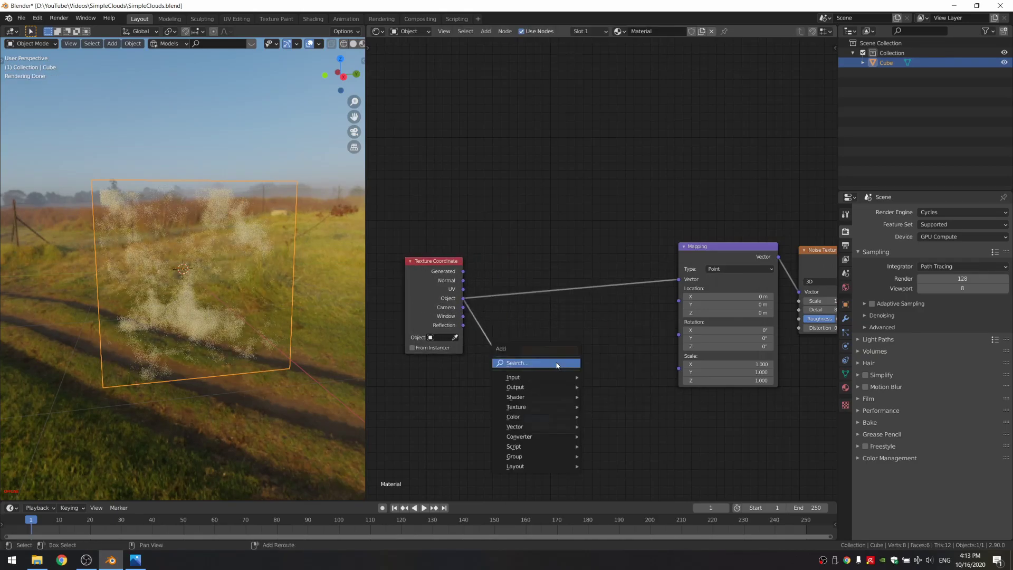
click(557, 362)
text(mix)
key(Down)
key(Return)
click(588, 270)
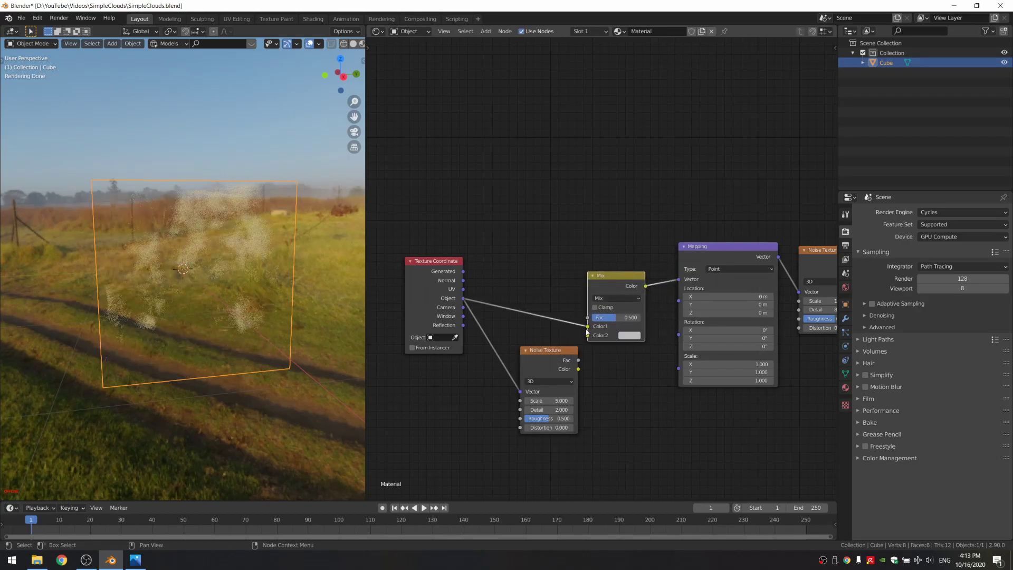
drag(549, 362, 639, 360)
- Set the Mix node's Fac to 0.1 and the Multiply node's value to 50
scroll(599, 402, up, 3)
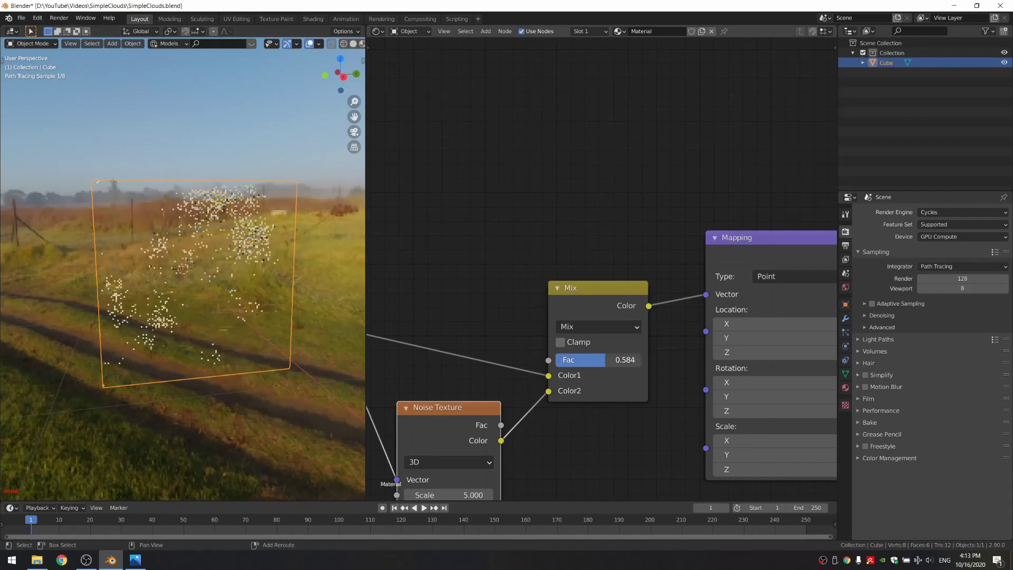
click(607, 360)
text(0.1)
key(Return)
scroll(620, 320, down, 8)
middle_drag(620, 319, 313, 309)
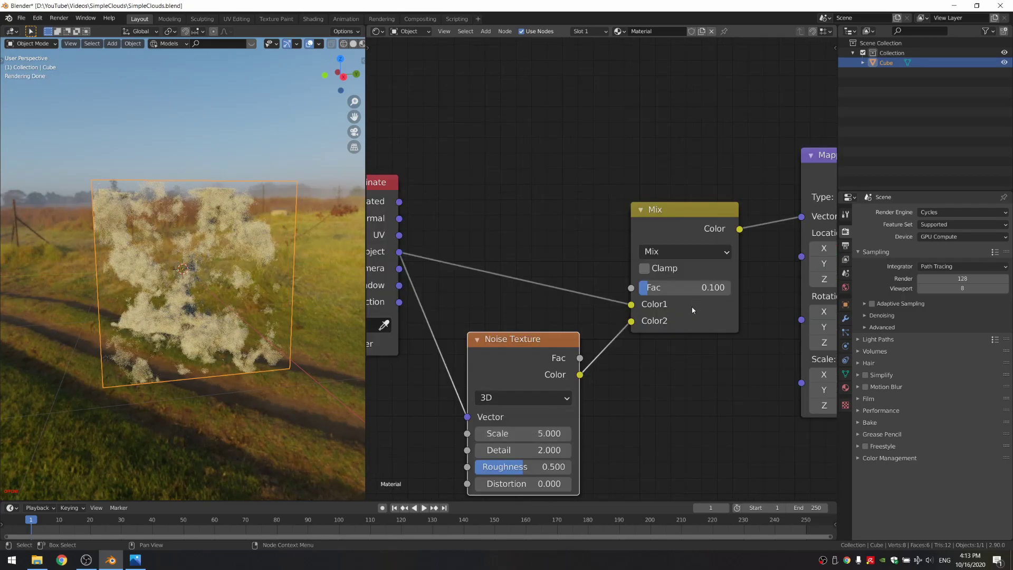
- Try stronger distortion by increasing the Mix node's Fac, settling on 0.2
middle_drag(688, 308, 628, 313)
drag(626, 298, 649, 293)
scroll(309, 326, up, 4)
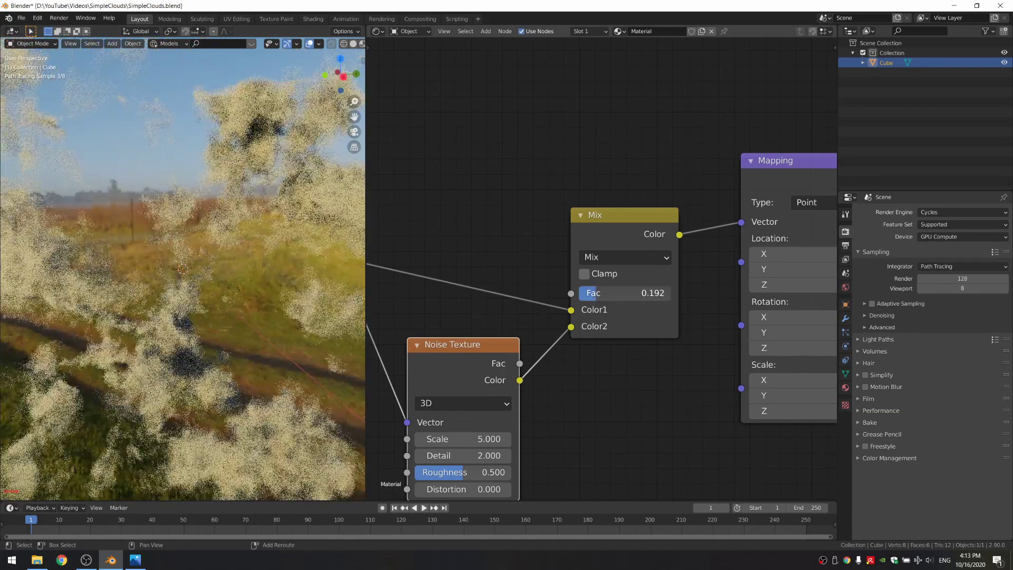
click(610, 292)
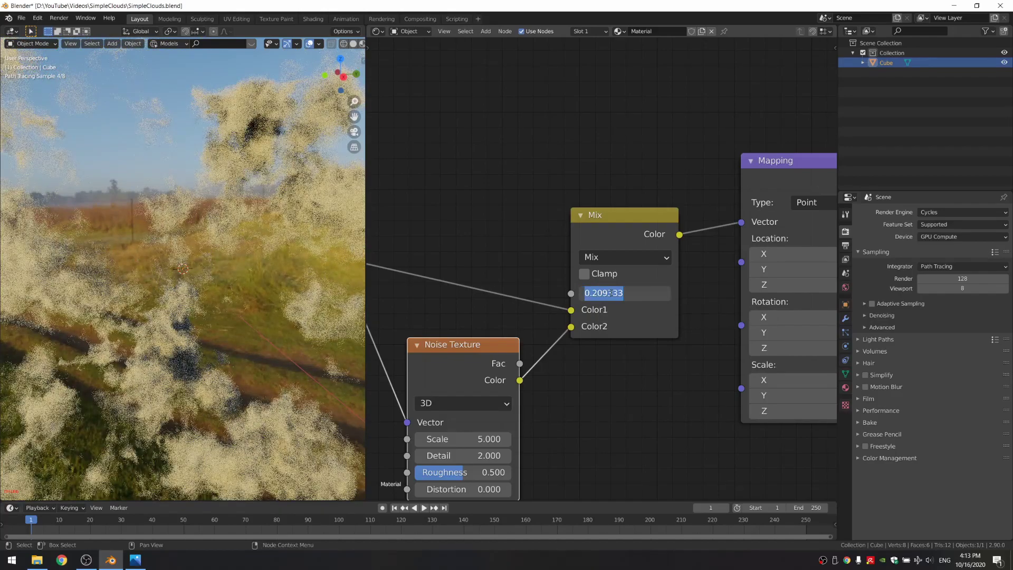
text(.2)
key(Return)
- Preview the ColorRamp's output directly on the cube to examine the cloud pattern
scroll(584, 339, down, 12)
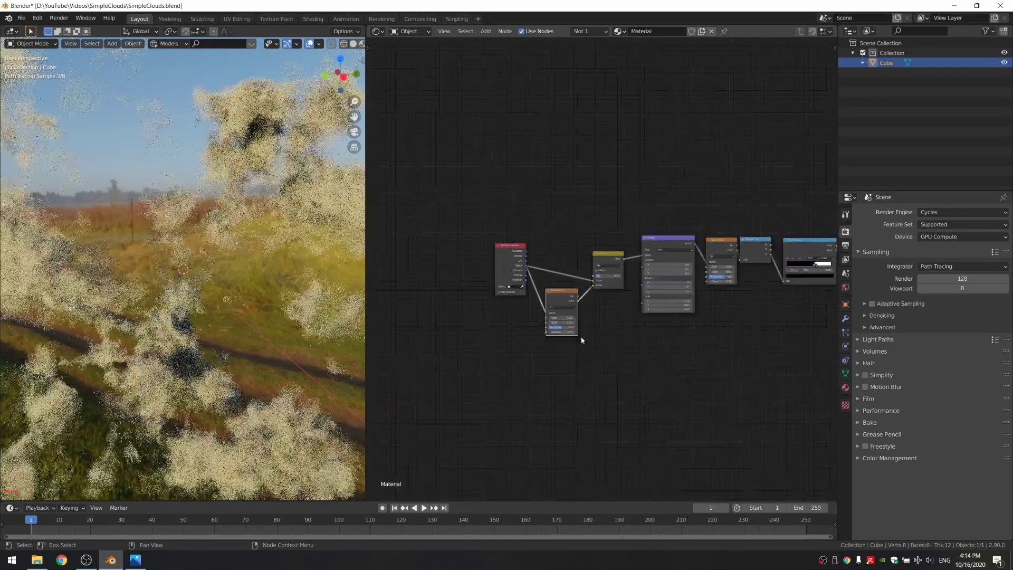
middle_drag(543, 279, 388, 271)
scroll(389, 271, down, 8)
scroll(285, 303, down, 6)
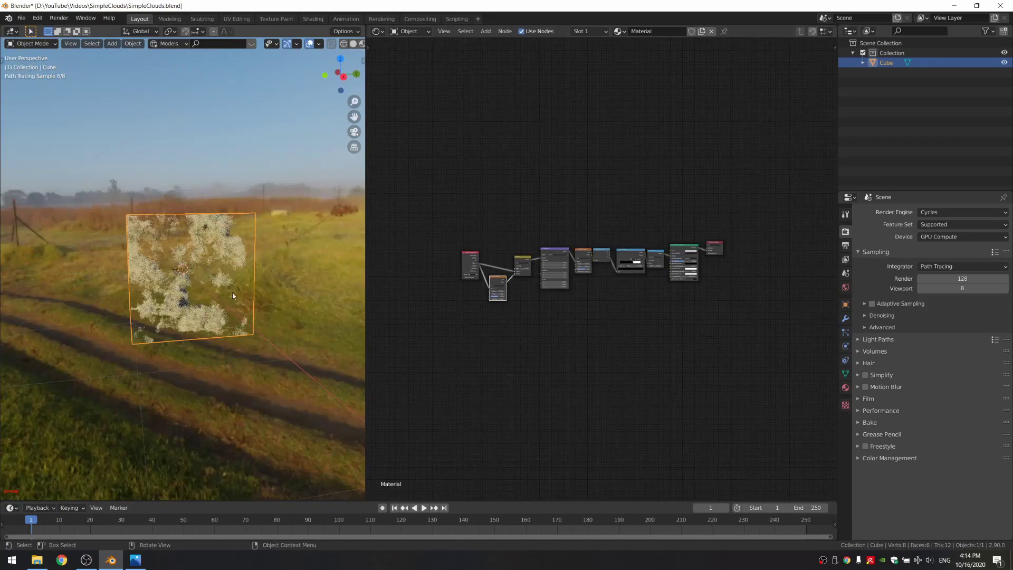
scroll(764, 298, up, 8)
middle_drag(670, 290, 529, 326)
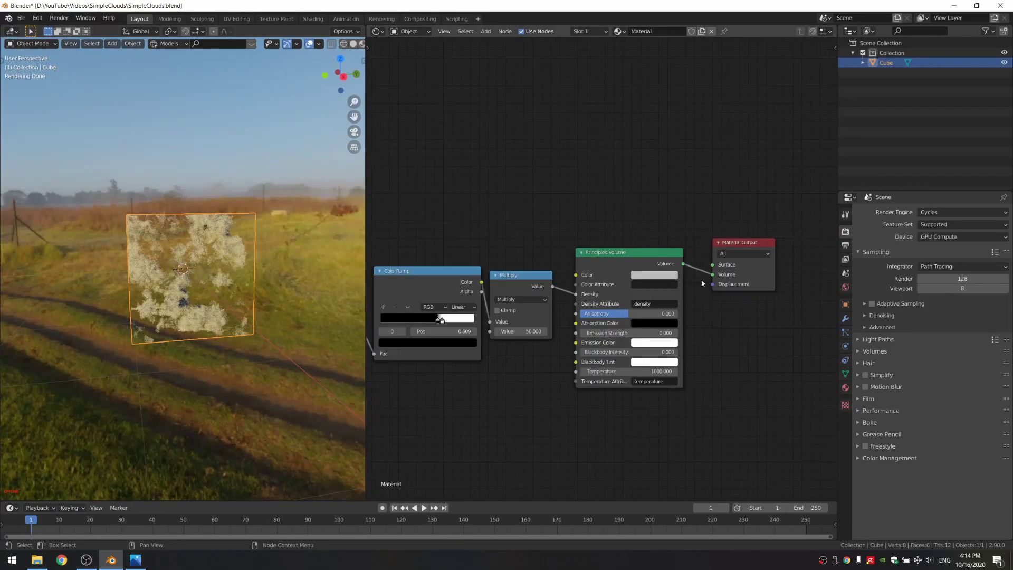
scroll(602, 275, up, 2)
scroll(594, 276, down, 3)
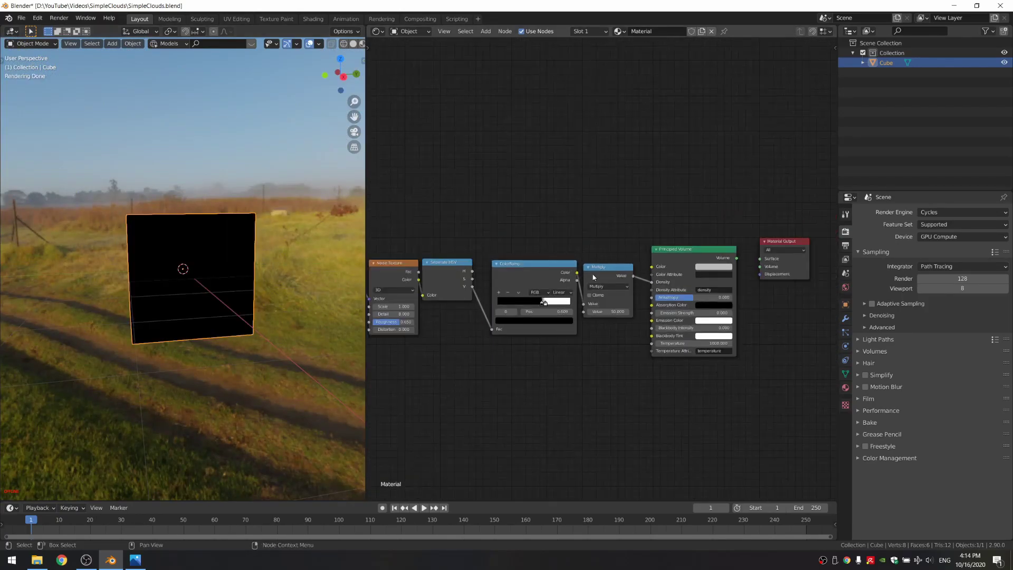
ctrl+shift+click(542, 279)
middle_drag(545, 303, 707, 325)
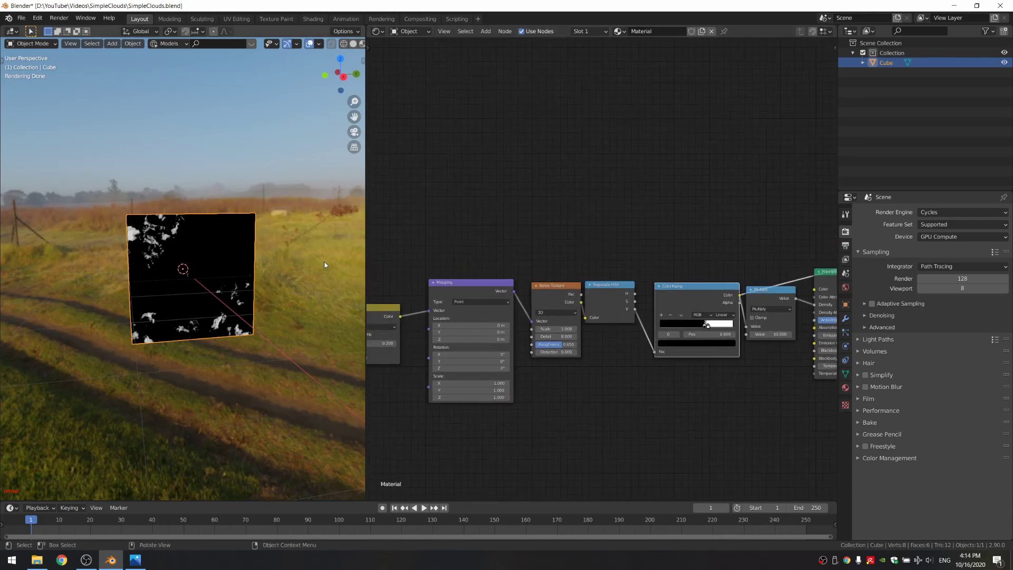
- Set the Scale of the Noise Texture that feeds the Mix node to 3
middle_drag(176, 268, 158, 334)
scroll(150, 311, up, 3)
middle_drag(462, 281, 704, 185)
middle_drag(188, 311, 201, 288)
scroll(559, 340, up, 5)
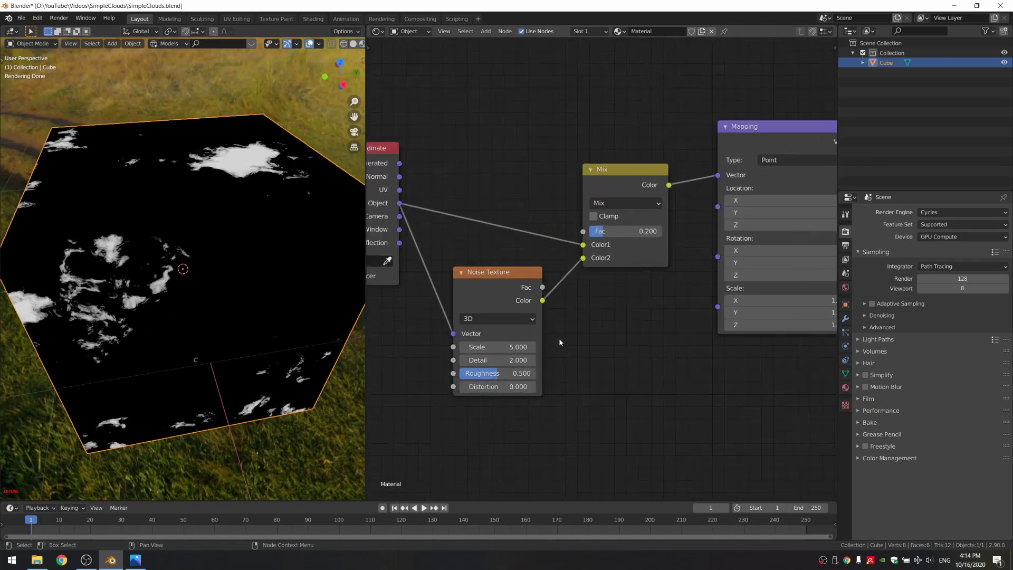
middle_drag(561, 343, 653, 319)
mouse_move(581, 334)
mouse_down()
mouse_move(551, 334)
mouse_move(578, 334)
mouse_up()
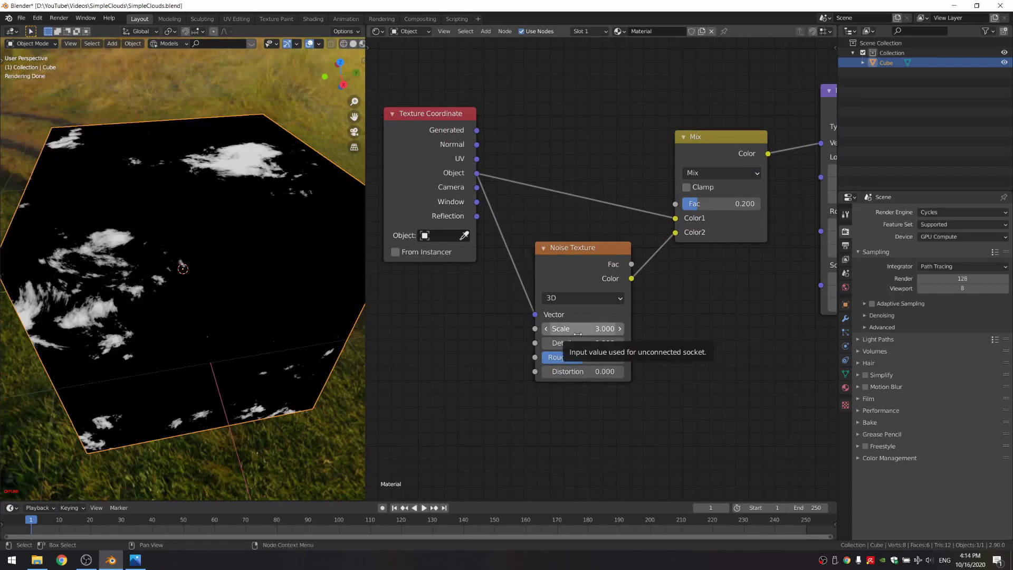
- Show the Principled Volume on the cube again instead of the ColorRamp preview, and save the file
scroll(707, 312, down, 8)
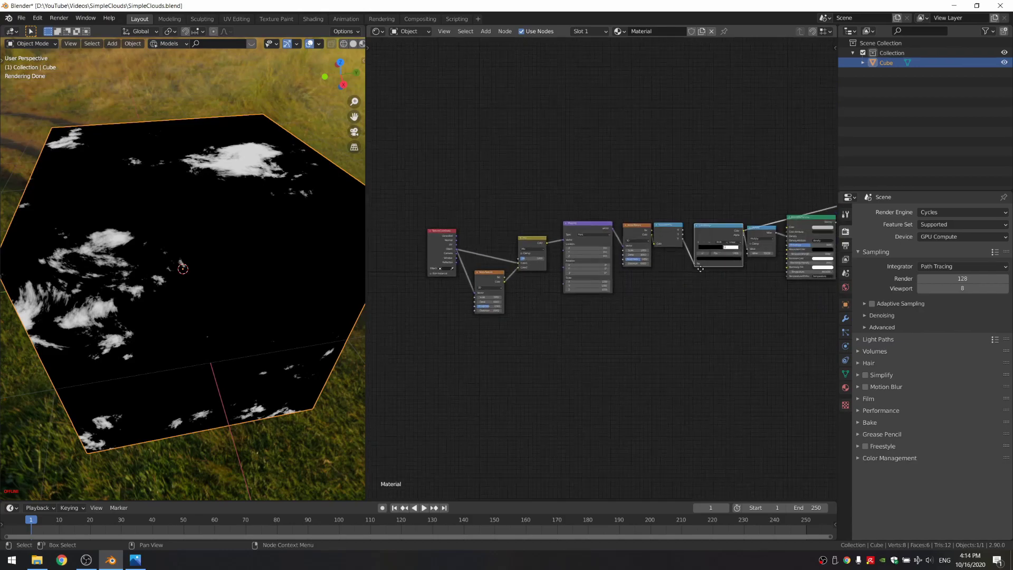
key(ctrl+s)
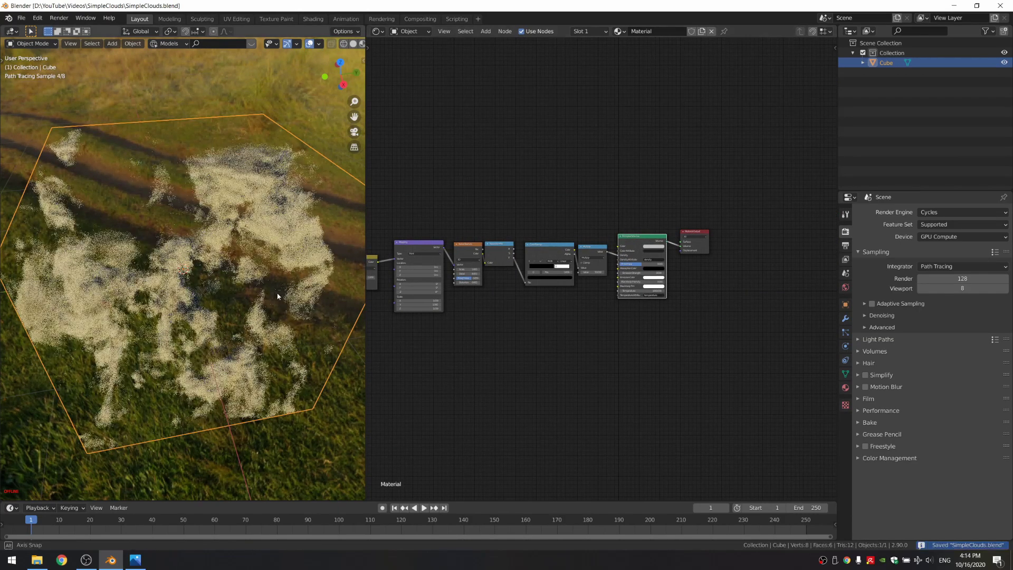
scroll(517, 287, up, 4)
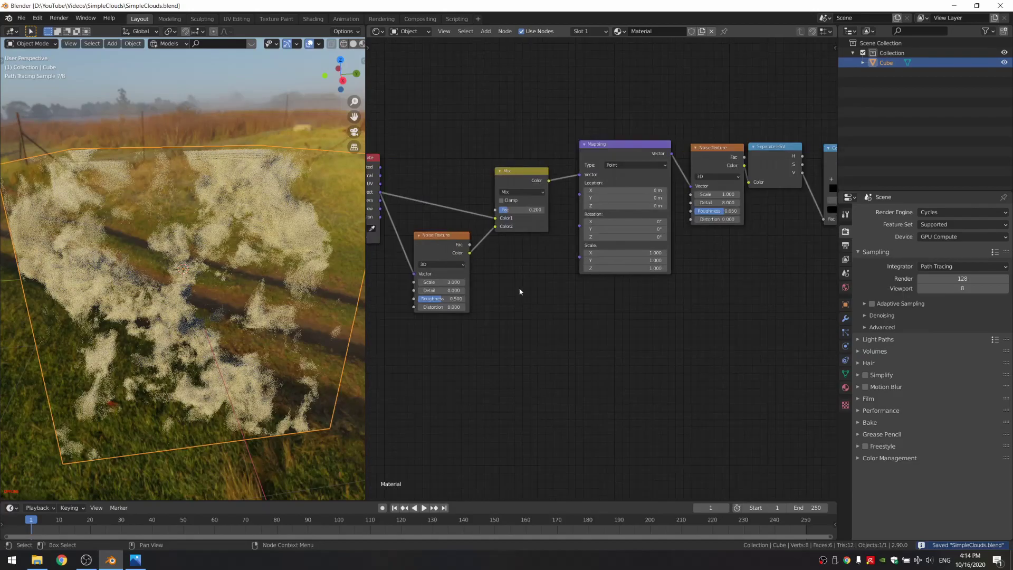
- Set the Mapping node's Z scale to 2 and save the file
scroll(589, 340, down, 3)
scroll(644, 310, up, 7)
click(590, 393)
text(2)
key(Return)
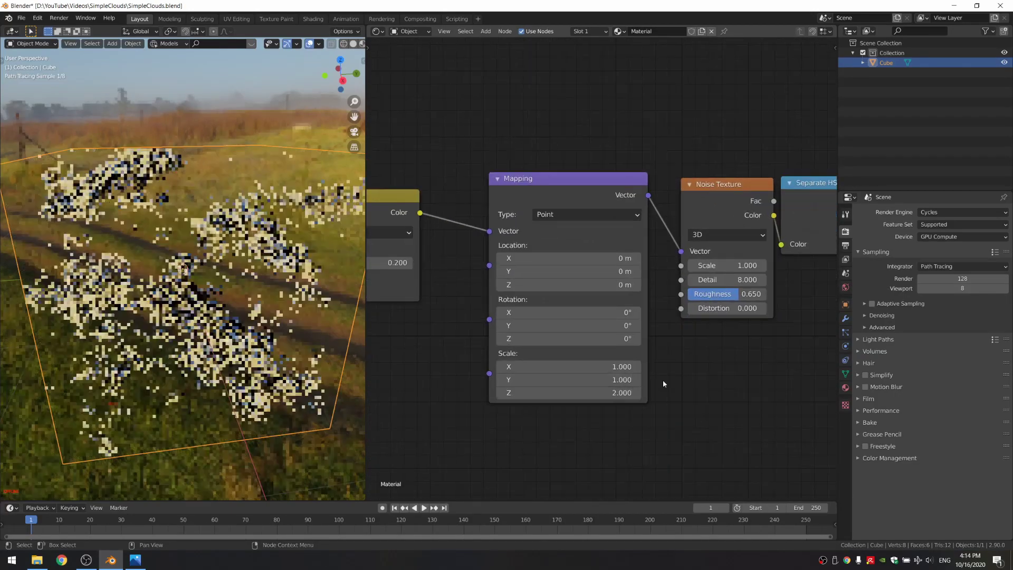
key(ctrl+s)
- Move the ColorRamp's white stop slightly toward the white end, set the black stop's position to 0.638, and save the file
scroll(792, 317, down, 4)
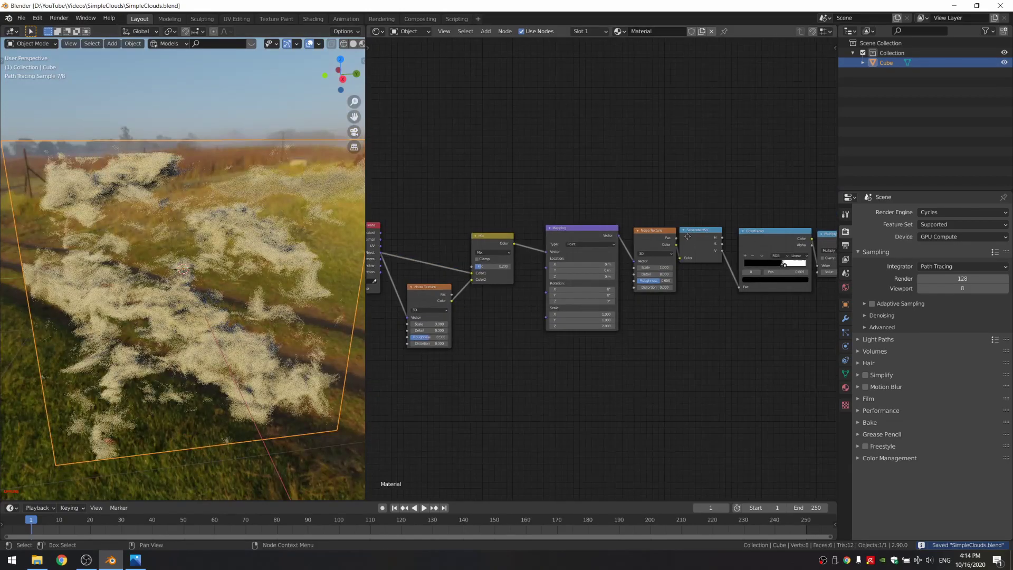
scroll(695, 312, up, 7)
middle_drag(826, 315, 509, 328)
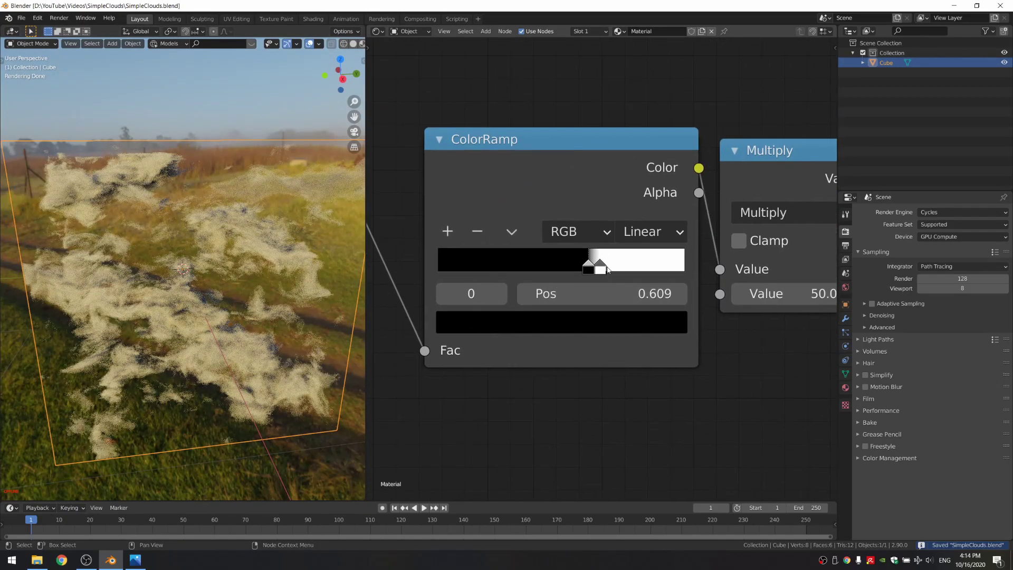
drag(601, 267, 597, 267)
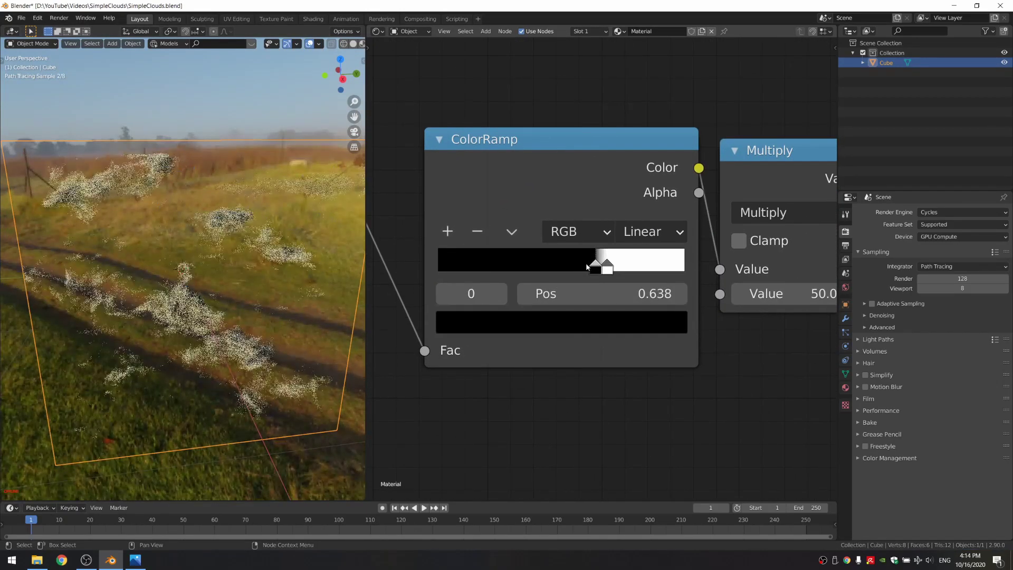
key(ctrl+s)
- Add a camera to the scene and align it to the current view of the clouds
middle_drag(254, 346, 286, 299)
key(shift+a)
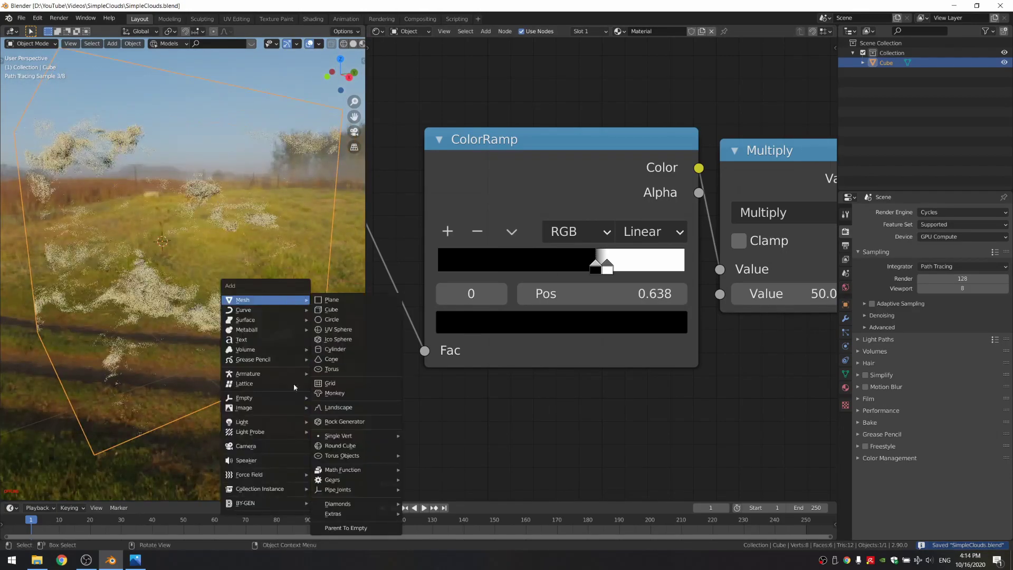
click(264, 446)
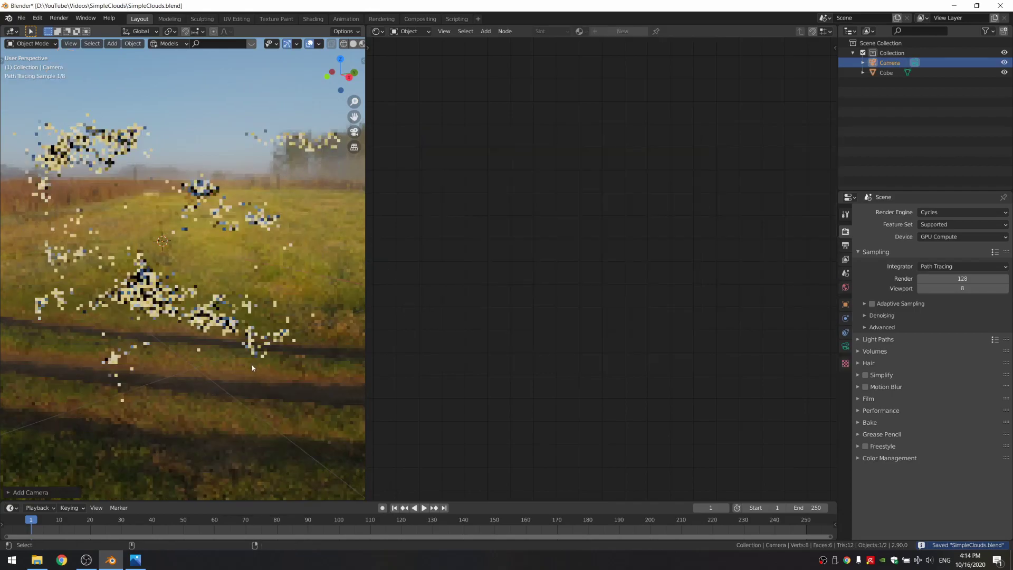
key(ctrl+alt+KP_0)
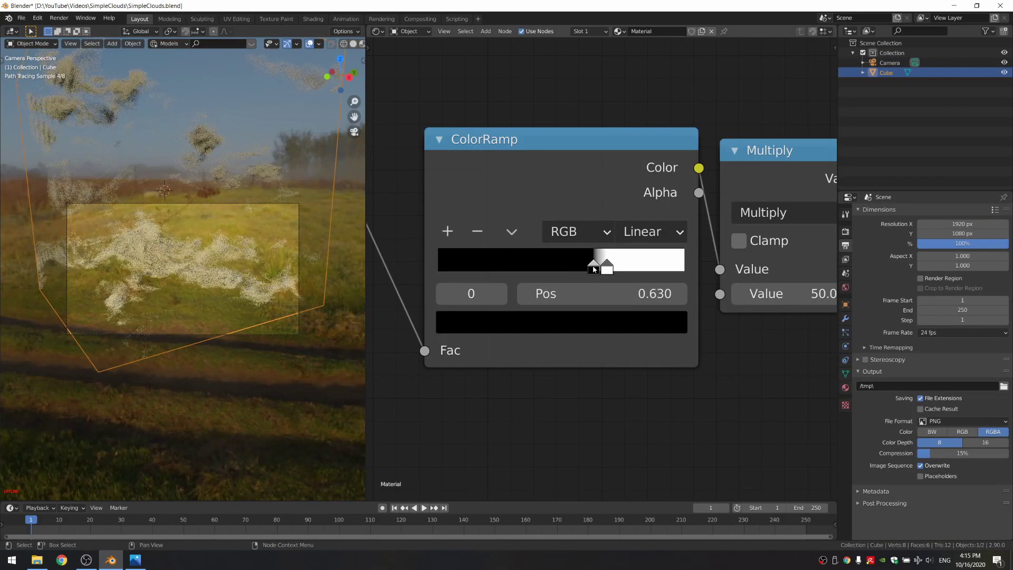
- Rotate the camera to frame the clouds against the sky and shift the Mapping node's location to vary the cloud pattern
key(r)
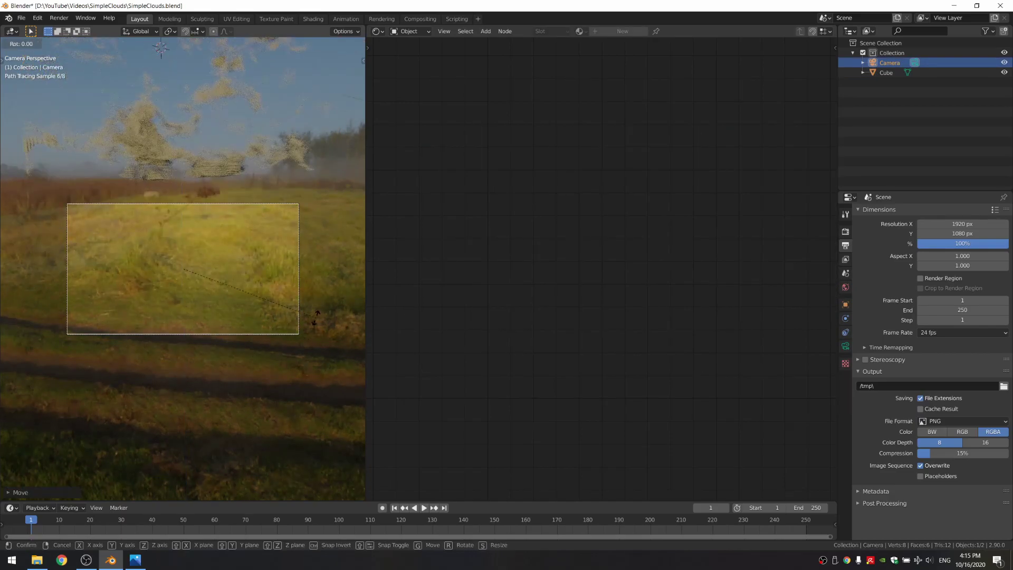
click(314, 274)
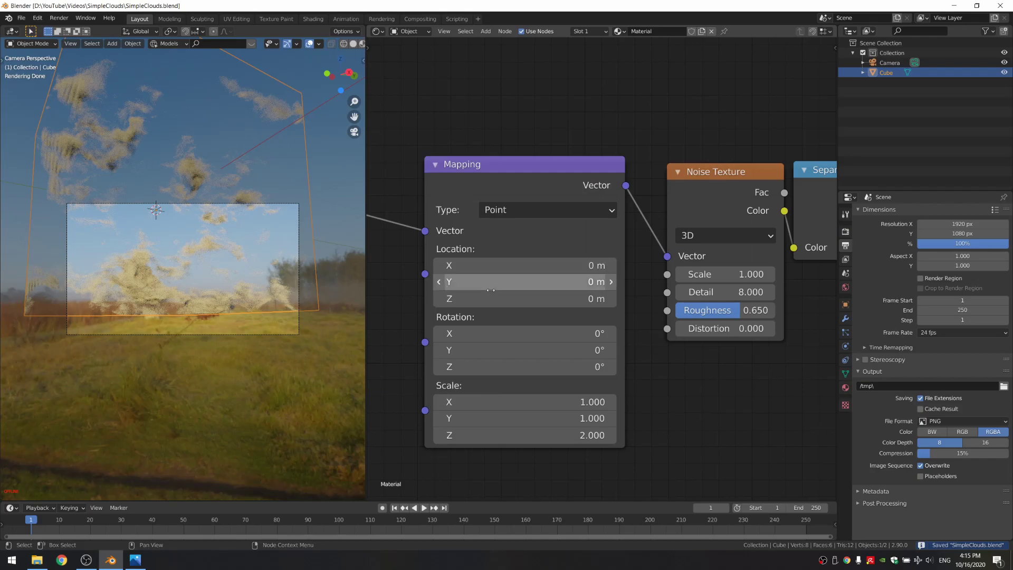
drag(491, 296, 461, 296)
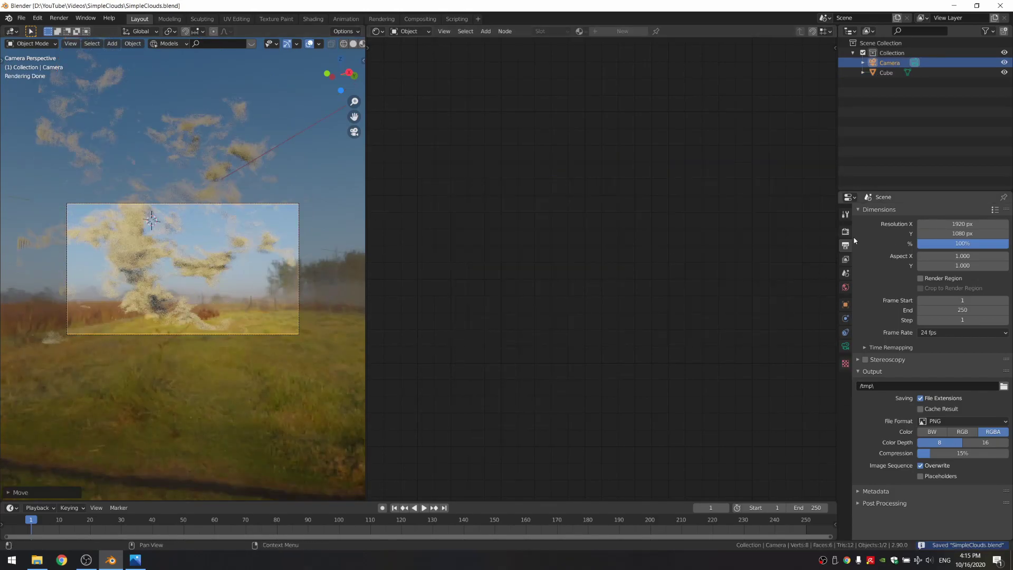
- Switch the render engine to Eevee and set the volumetrics tile size to 2 px
click(846, 231)
click(927, 213)
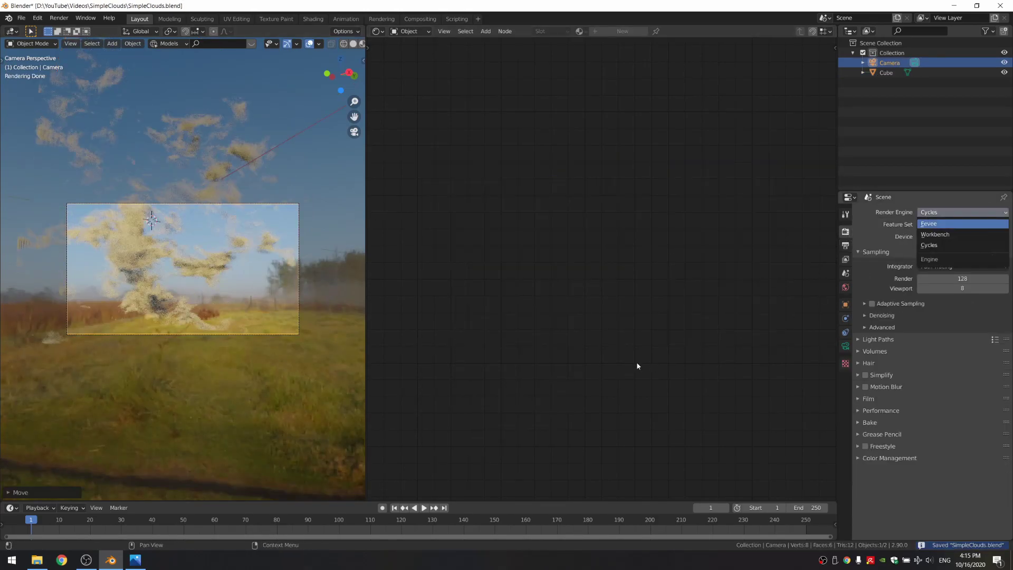
click(937, 224)
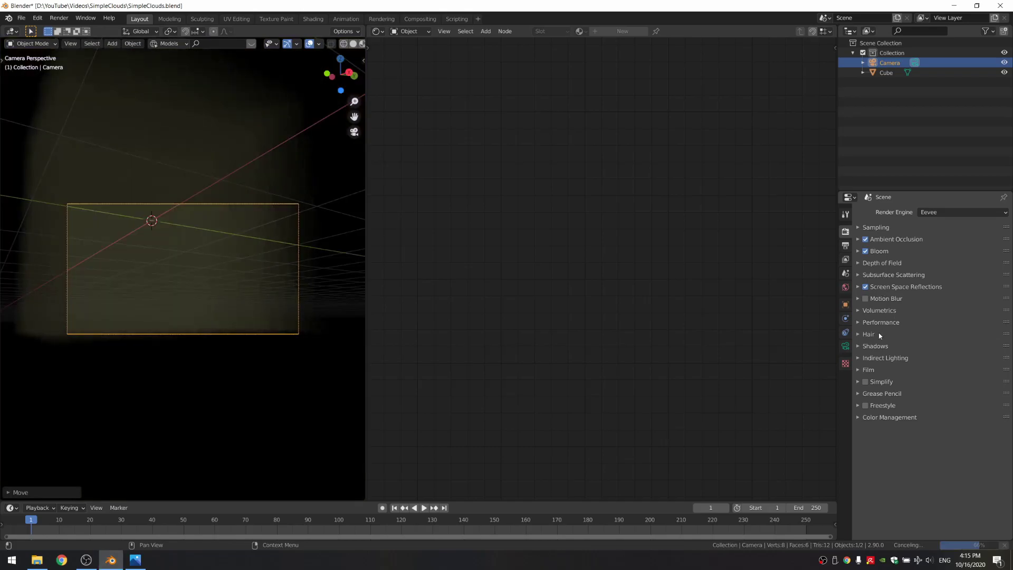
click(879, 311)
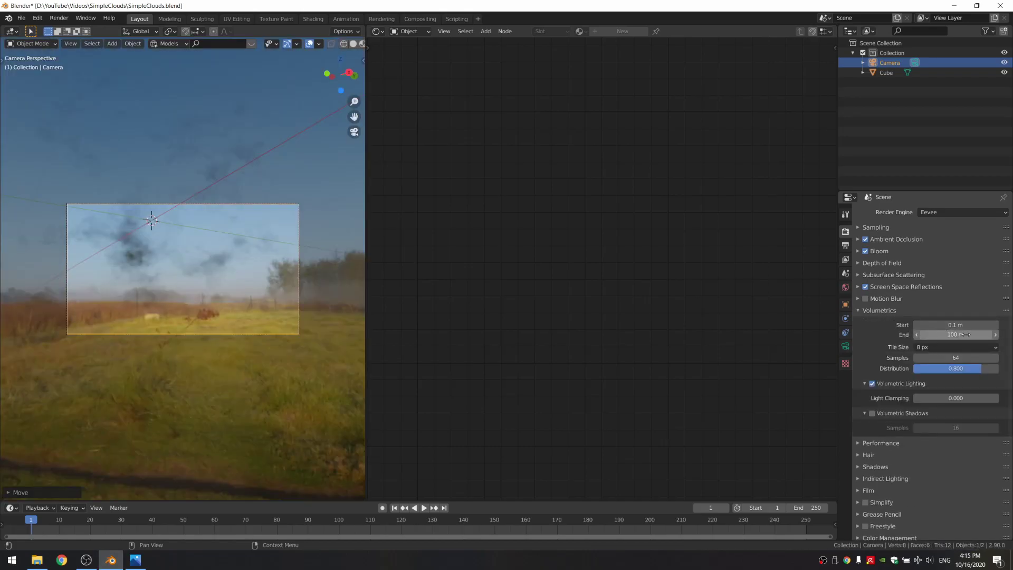
click(938, 349)
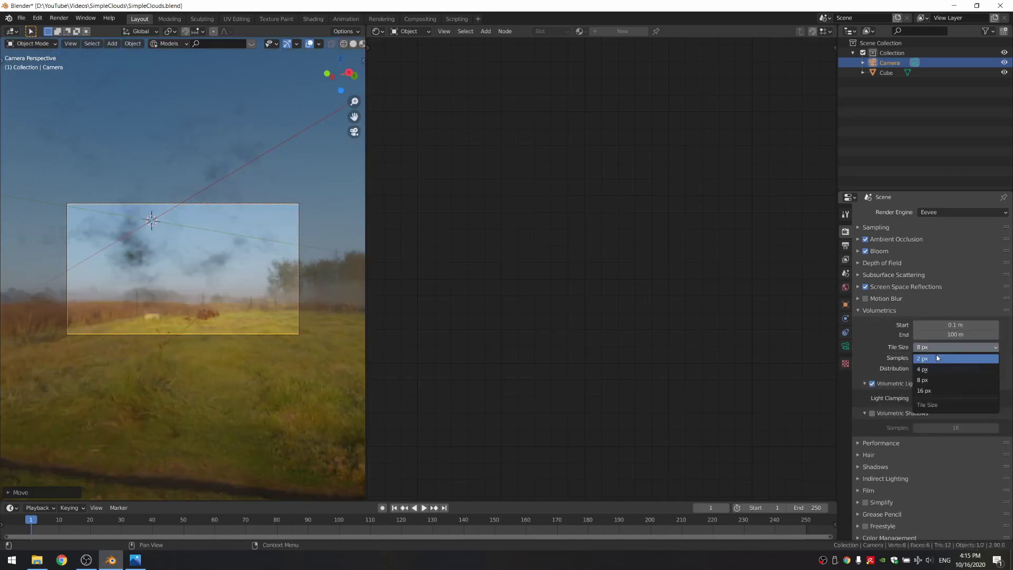
click(936, 354)
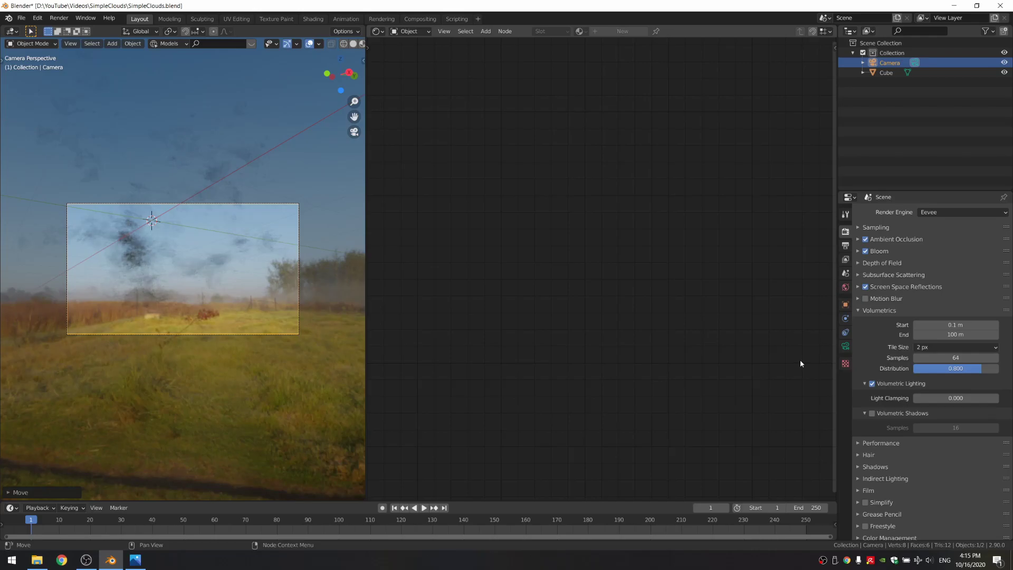
- Enable volumetric shadows, with 256 volumetric samples and 64 shadow samples
click(878, 414)
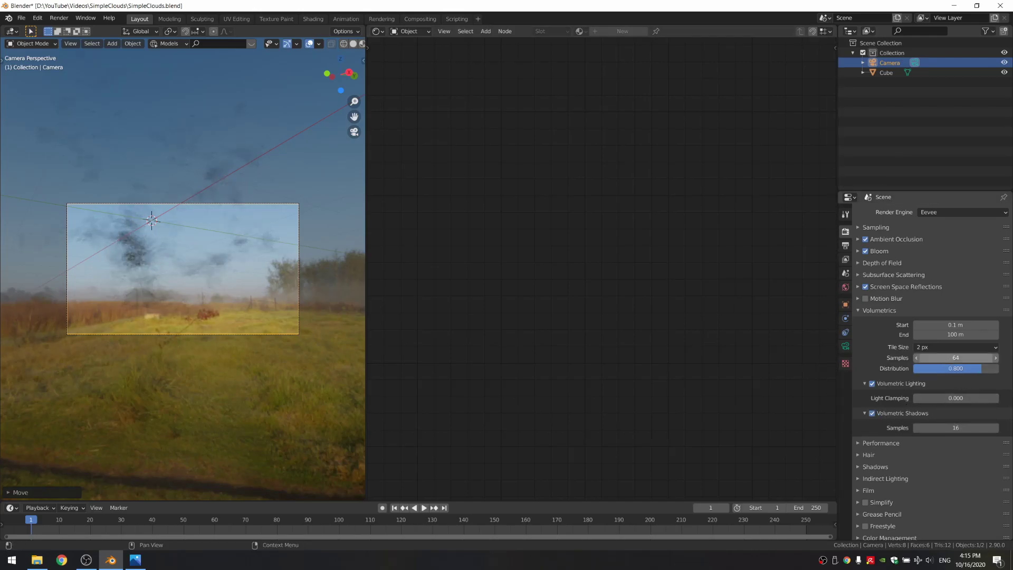
drag(945, 359, 1008, 359)
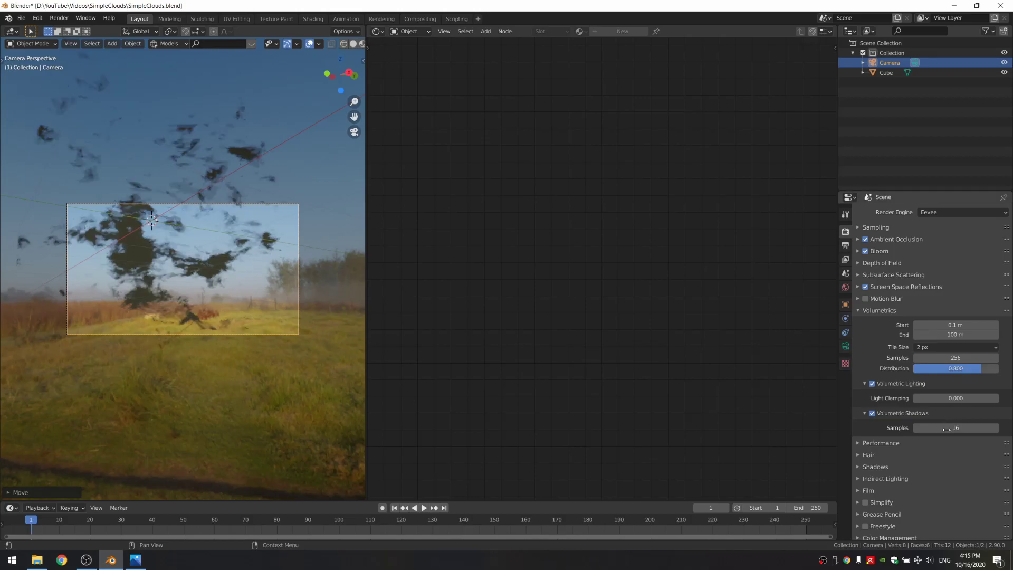
text(64)
key(Return)
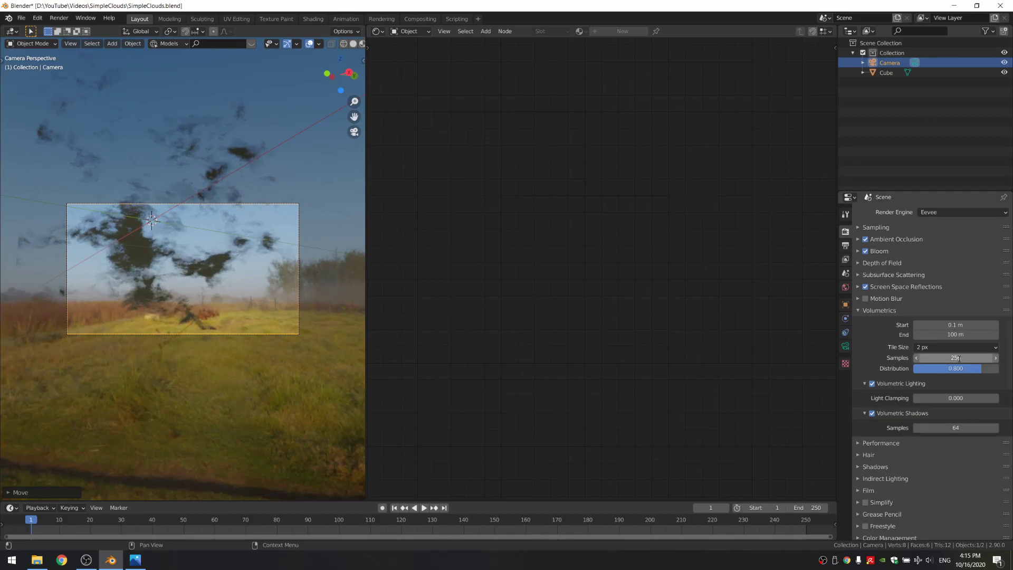
- Set the volumetrics samples to 128 with a start of 1 m and an end of 7 m, and save the file
key(Return)
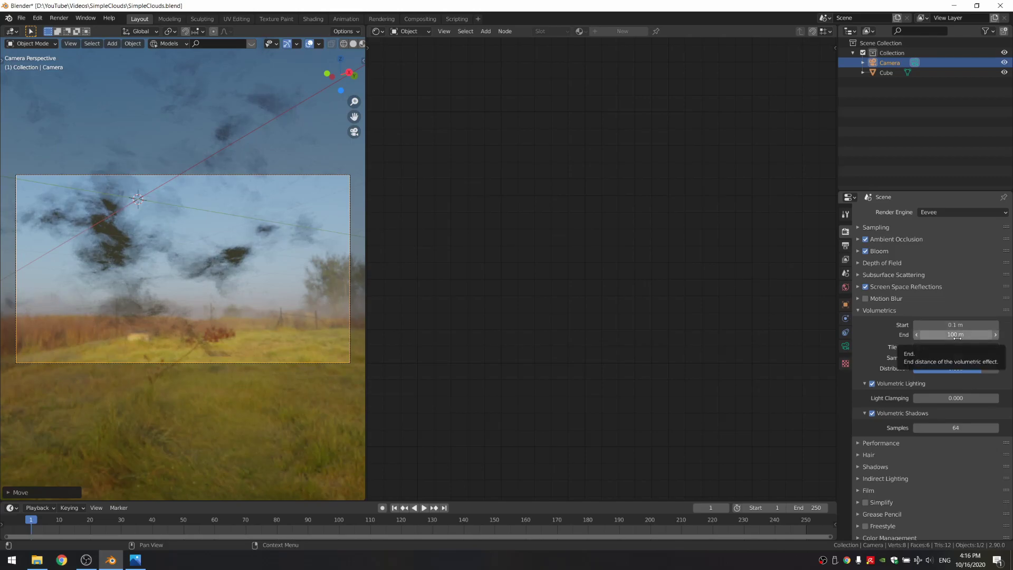
mouse_move(969, 335)
mouse_down()
mouse_move(939, 334)
mouse_move(961, 325)
mouse_up()
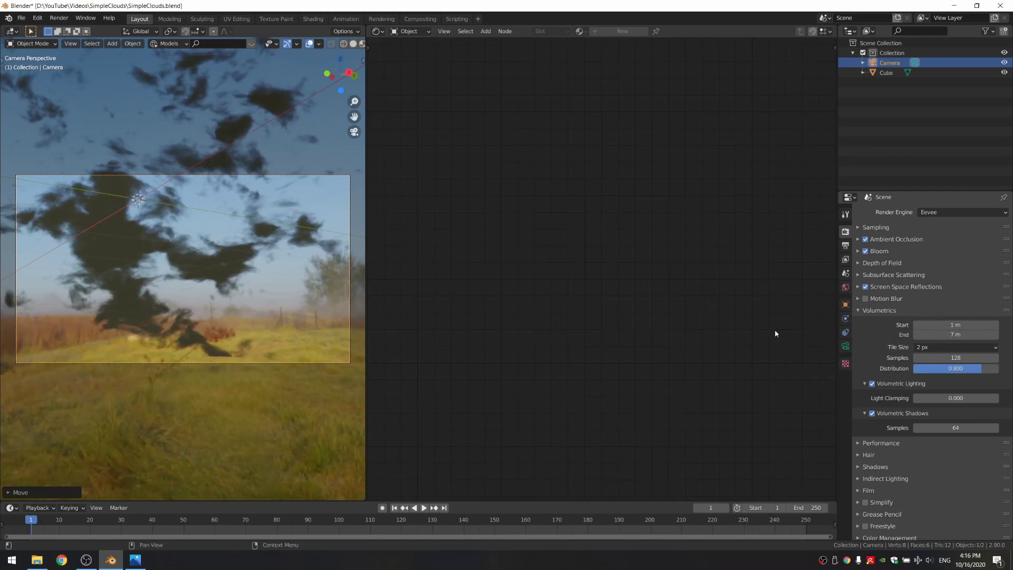
key(ctrl+s)
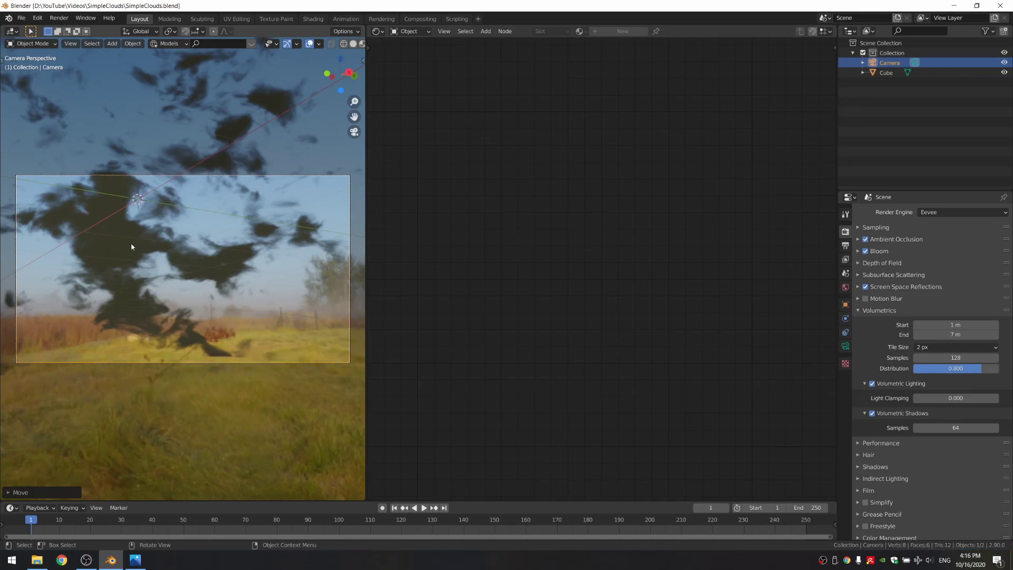
- Add a Sun light to the scene, move it beside the clouds and rotate it to light them
middle_drag(176, 268, 195, 287)
scroll(195, 287, down, 5)
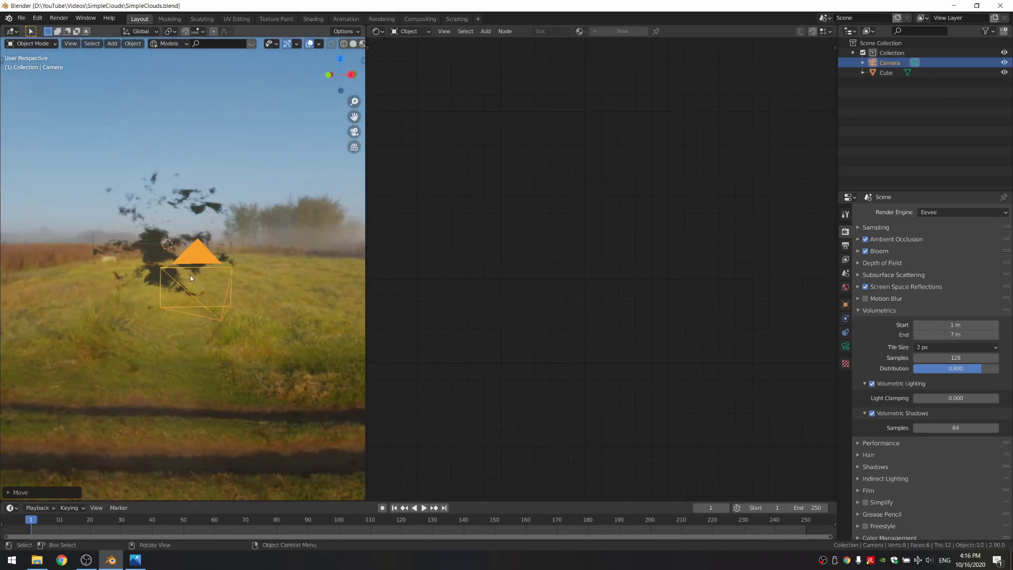
key(ctrl+s)
scroll(197, 278, up, 6)
key(shift+a)
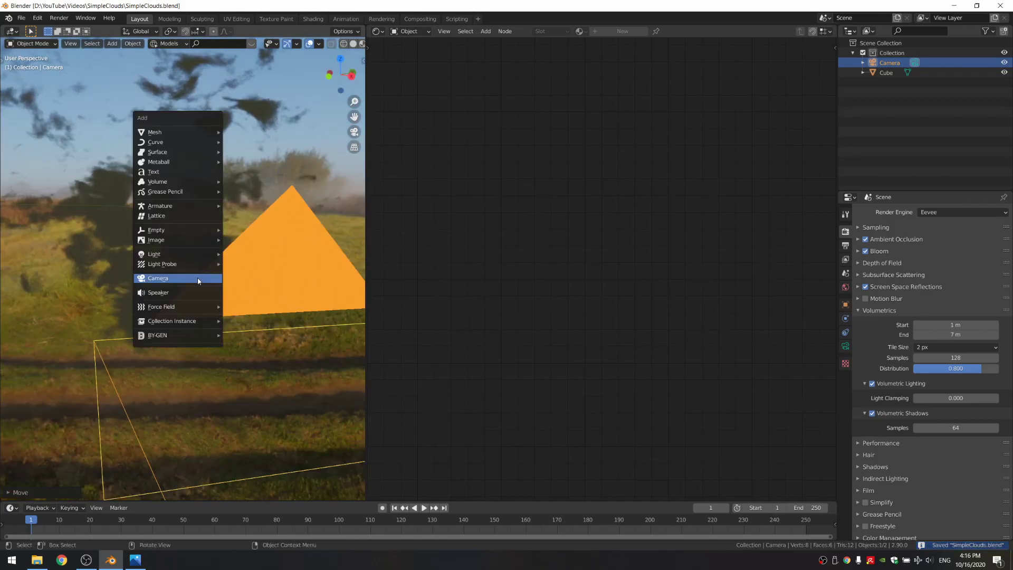
mouse_move(201, 254)
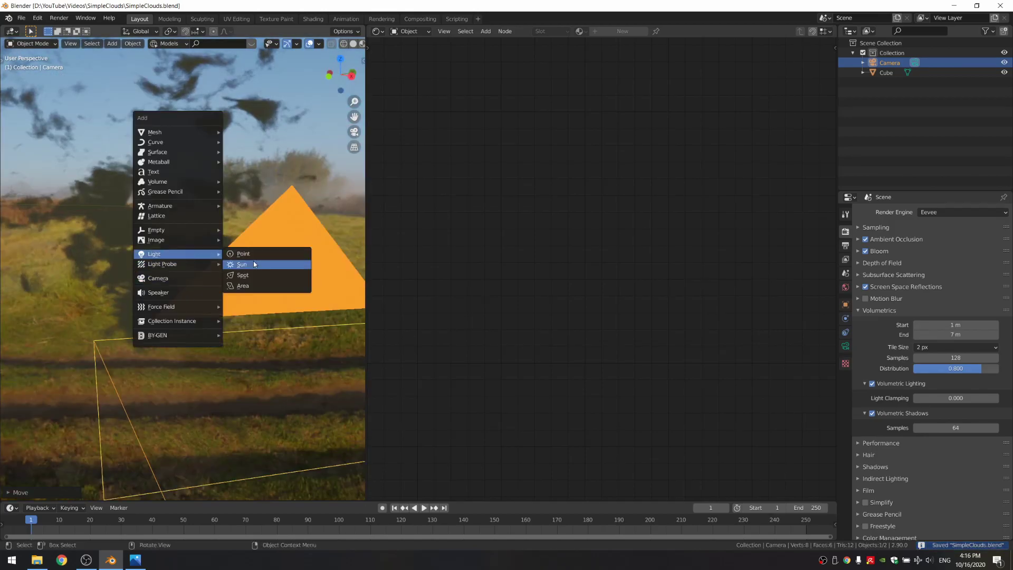
click(243, 265)
key(g)
click(291, 261)
middle_drag(271, 322, 251, 327)
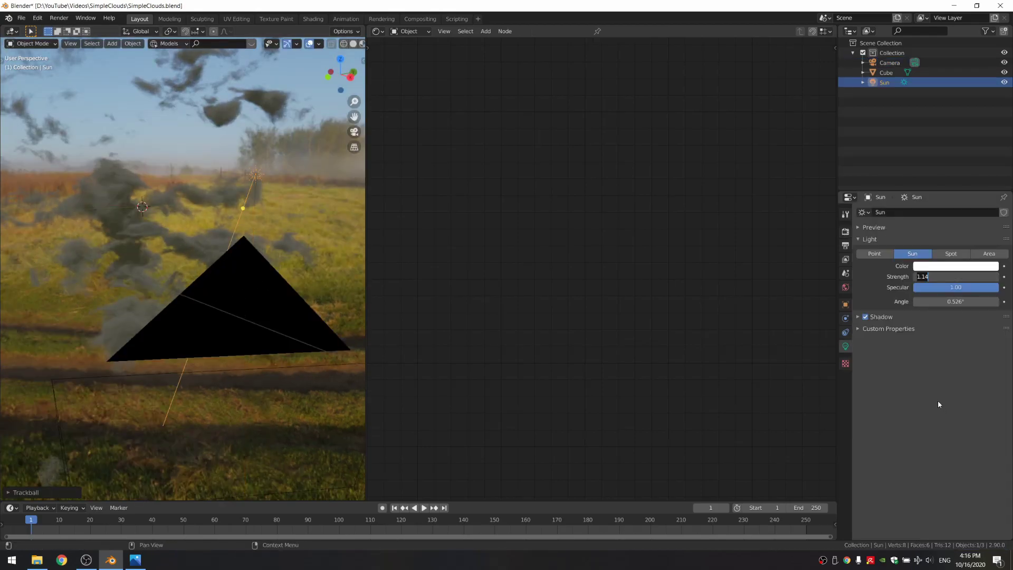
- Set the Sun light's strength to 4 and view the lit clouds from another angle
text(4)
key(Return)
middle_drag(188, 312, 228, 270)
scroll(249, 255, down, 2)
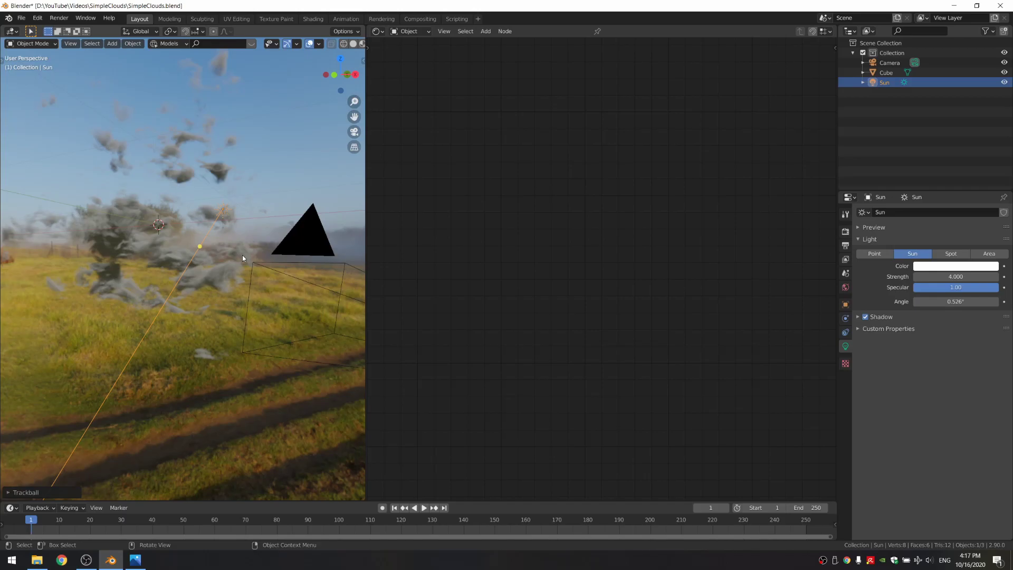
- Delete the Sun light, switch the render engine back to Cycles, and save the file
key(x)
click(243, 255)
click(845, 231)
click(932, 212)
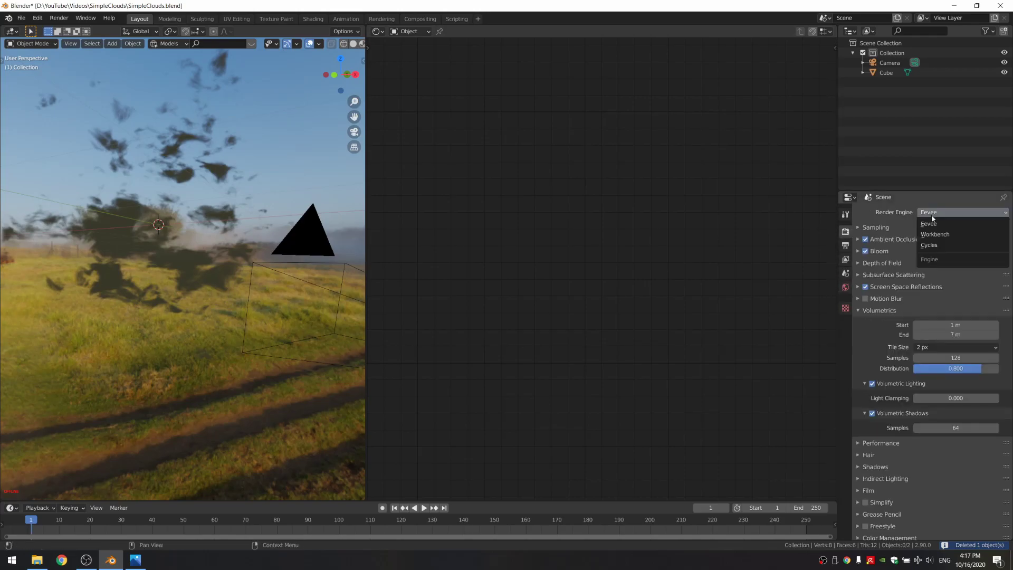
click(933, 246)
key(ctrl+s)
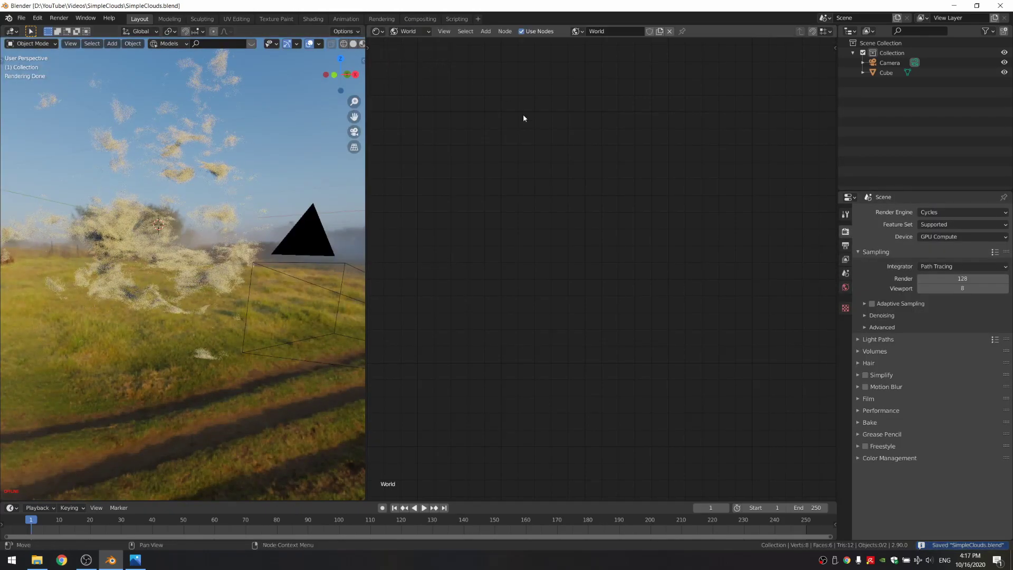
- Delete the HDRI environment texture node from the World shader nodes
scroll(563, 210, up, 8)
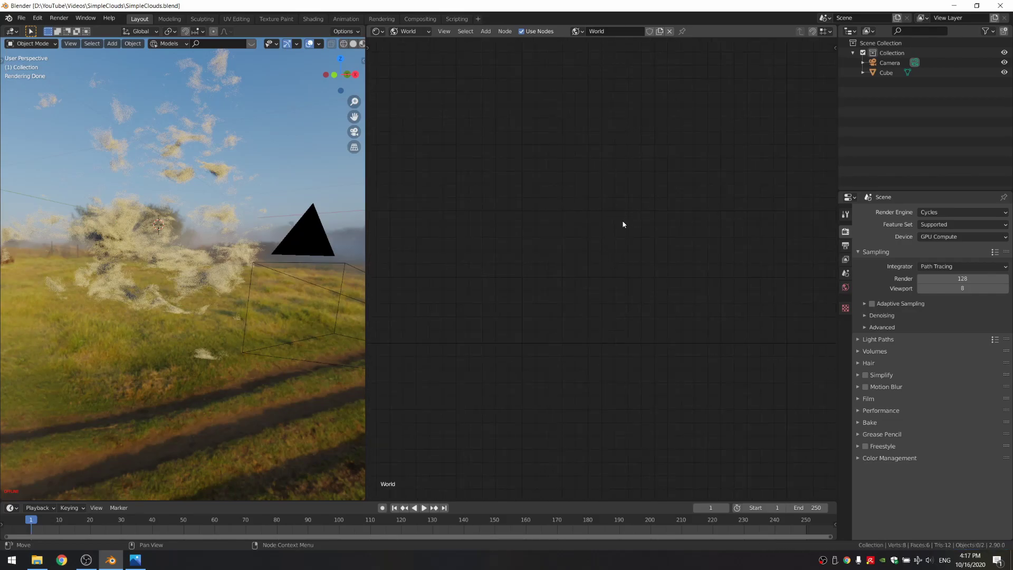
key(Home)
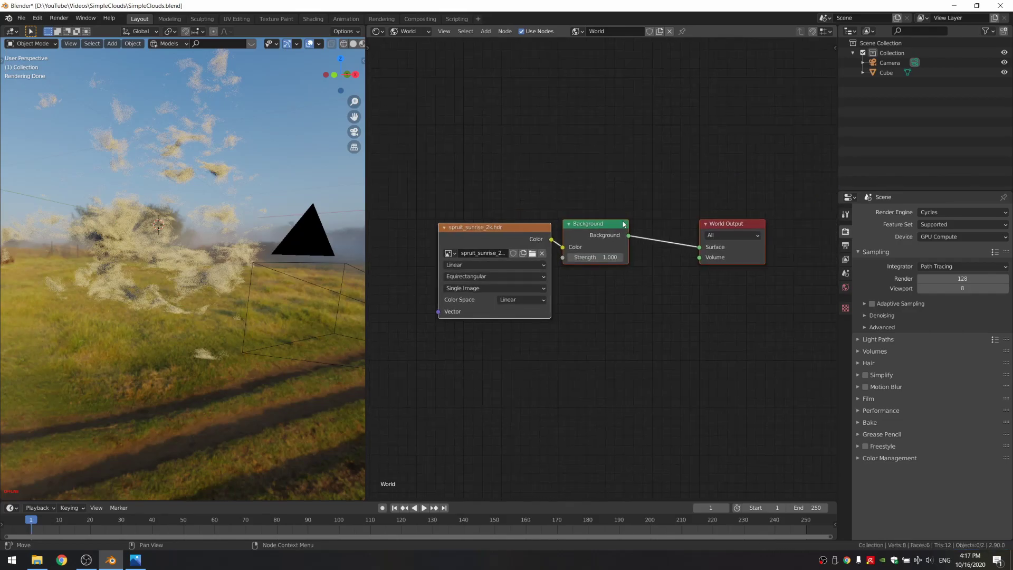
scroll(554, 338, up, 2)
drag(457, 187, 529, 371)
key(x)
- Add a Sky Texture node to the World shader and connect its Color to the Background node's Color
key(shift+a)
click(505, 342)
text(sky)
key(Return)
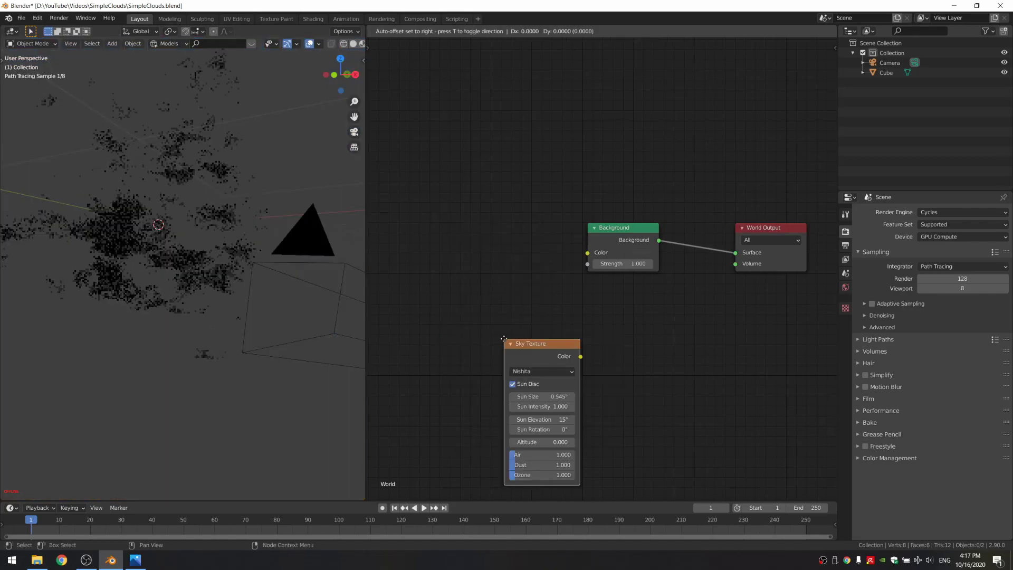
click(455, 213)
drag(587, 255, 588, 253)
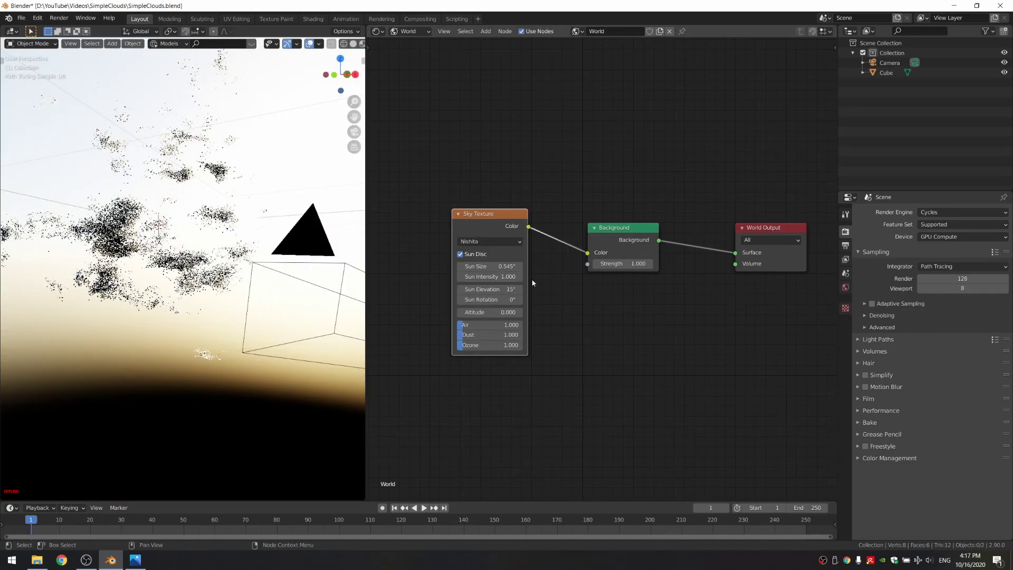
- Lower the Background node's strength to 0.05 and save the file
scroll(597, 285, up, 2)
key(ctrl+s)
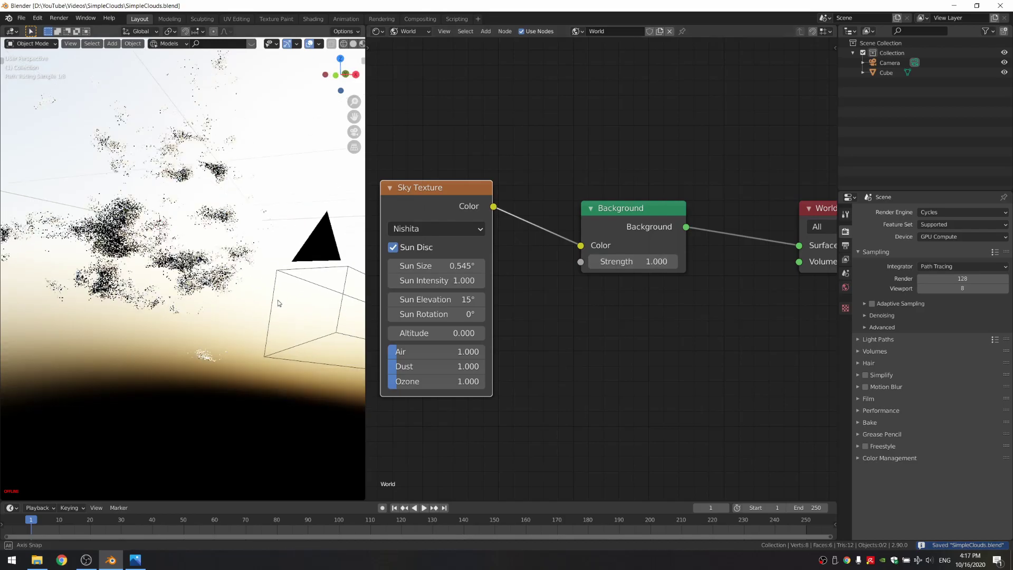
click(653, 262)
text(.1)
key(Return)
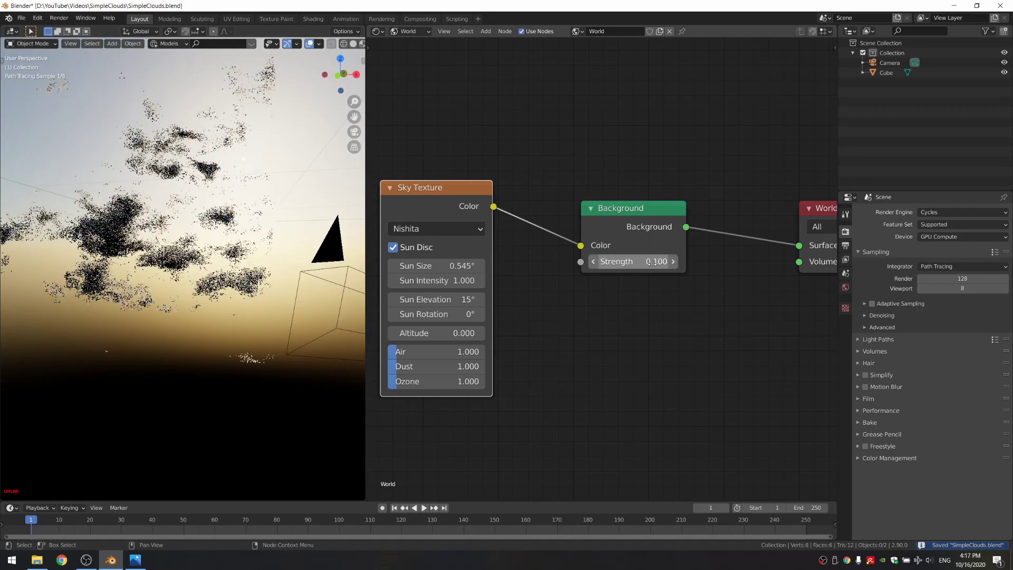
key(Return)
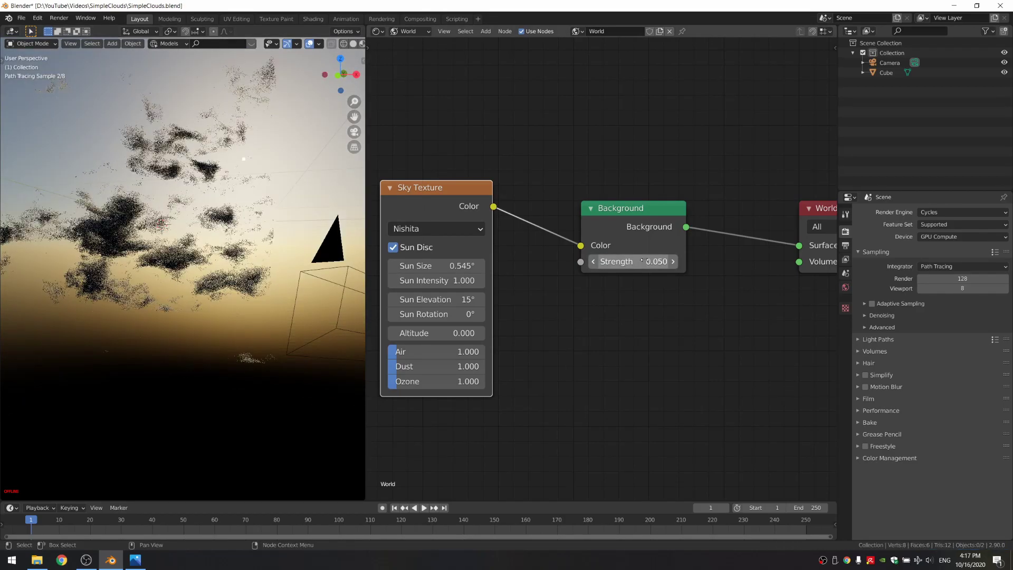
key(ctrl+s)
- Set the Sky Texture's sun elevation to 12°, sun rotation to 15° and altitude to 2
middle_drag(490, 329, 587, 301)
scroll(587, 300, up, 3)
scroll(588, 300, up, 2)
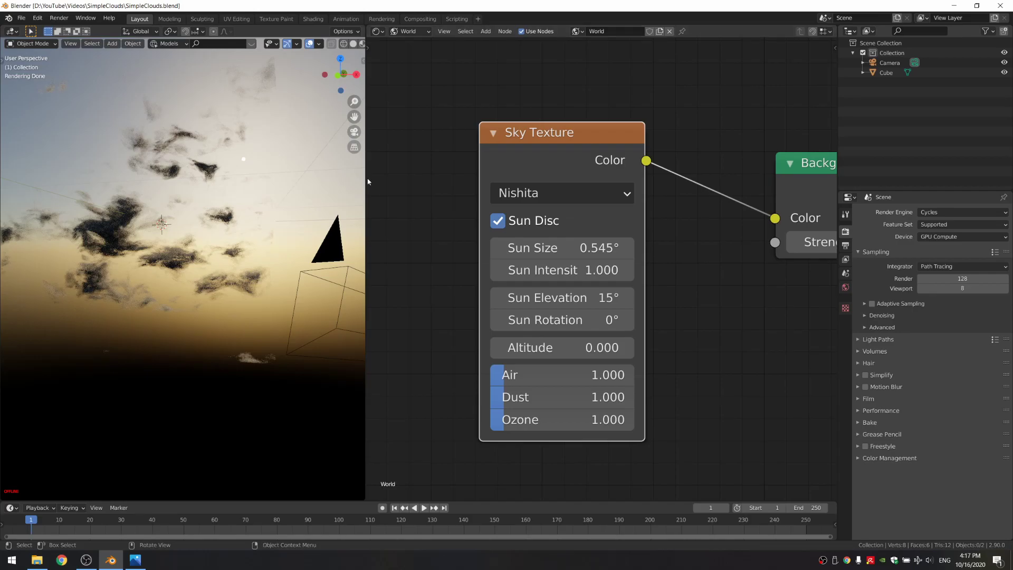
click(354, 131)
middle_drag(290, 290, 297, 295)
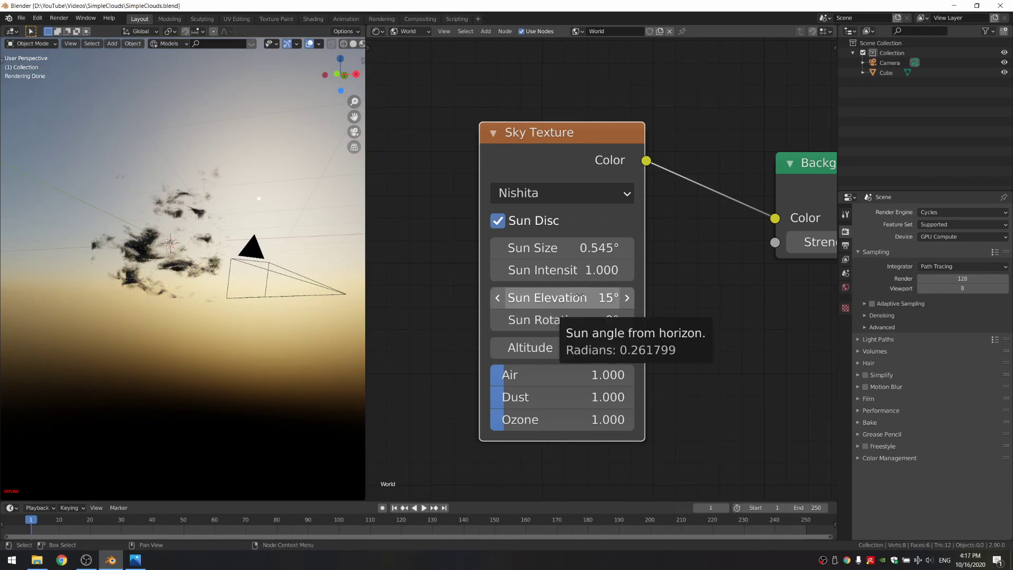
click(581, 297)
text(12)
key(Return)
drag(581, 320, 628, 320)
click(586, 319)
text(15)
key(Return)
- Look through the camera, move it to reframe the clouds, and save the file
key(KP_0)
click(265, 363)
key(g)
click(266, 346)
key(ctrl+s)
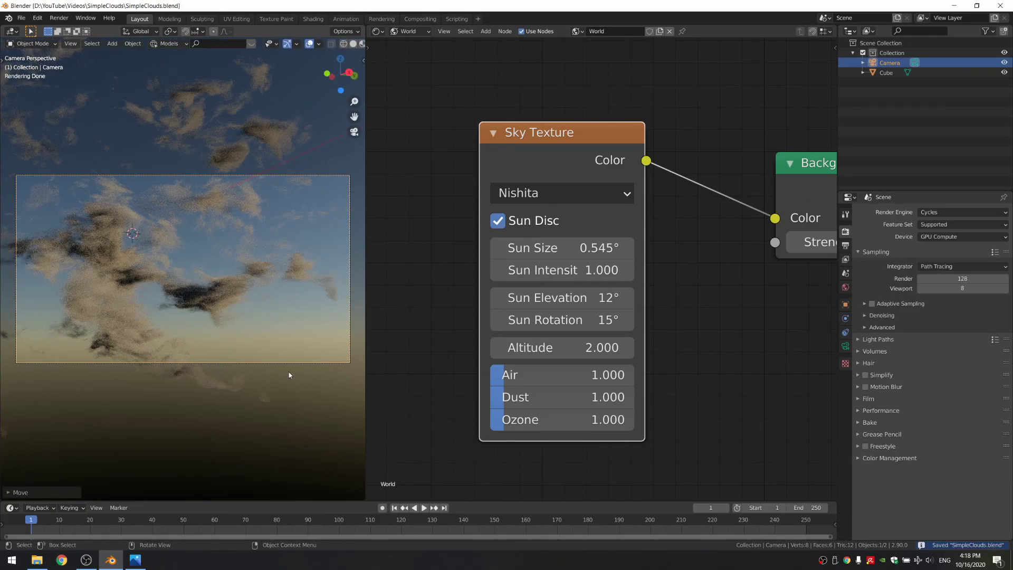
scroll(283, 378, down, 1)
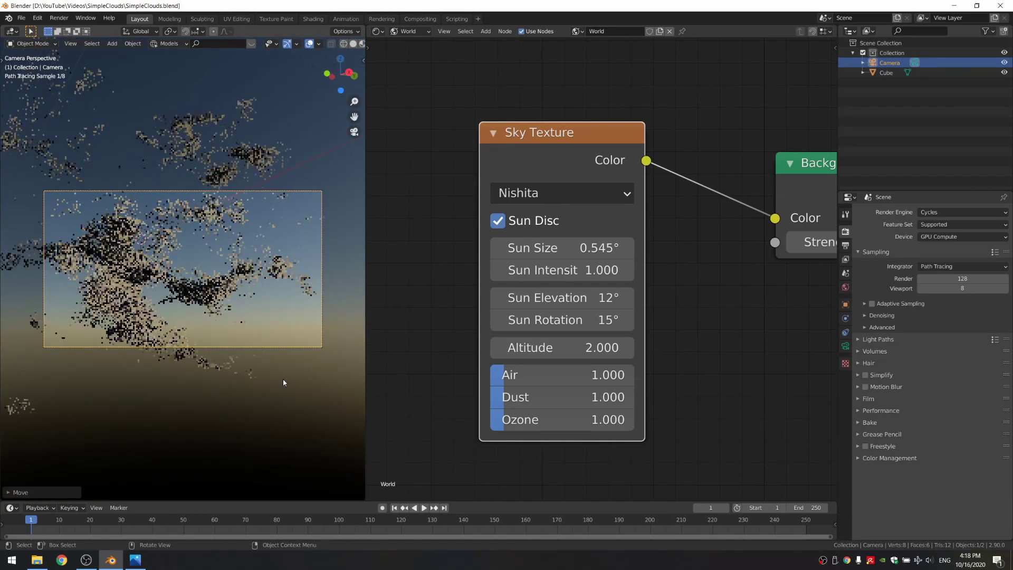
scroll(283, 377, up, 1)
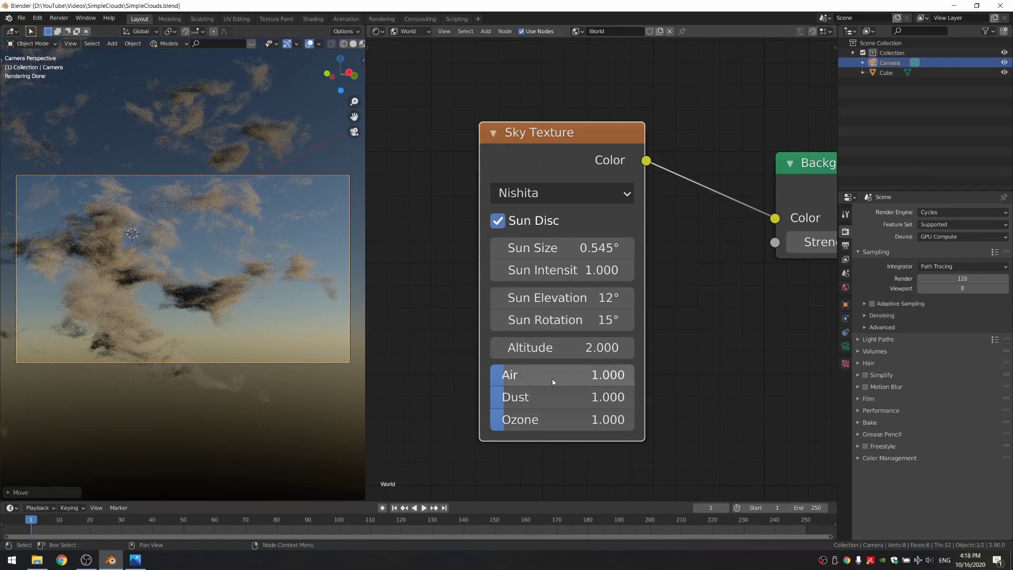
- Set the Sky Texture's air to 2 and ozone to about 4.5, and slightly raise the Background strength
drag(530, 376, 570, 376)
drag(547, 420, 589, 420)
middle_drag(823, 255, 758, 273)
drag(758, 267, 765, 267)
middle_drag(702, 285, 765, 262)
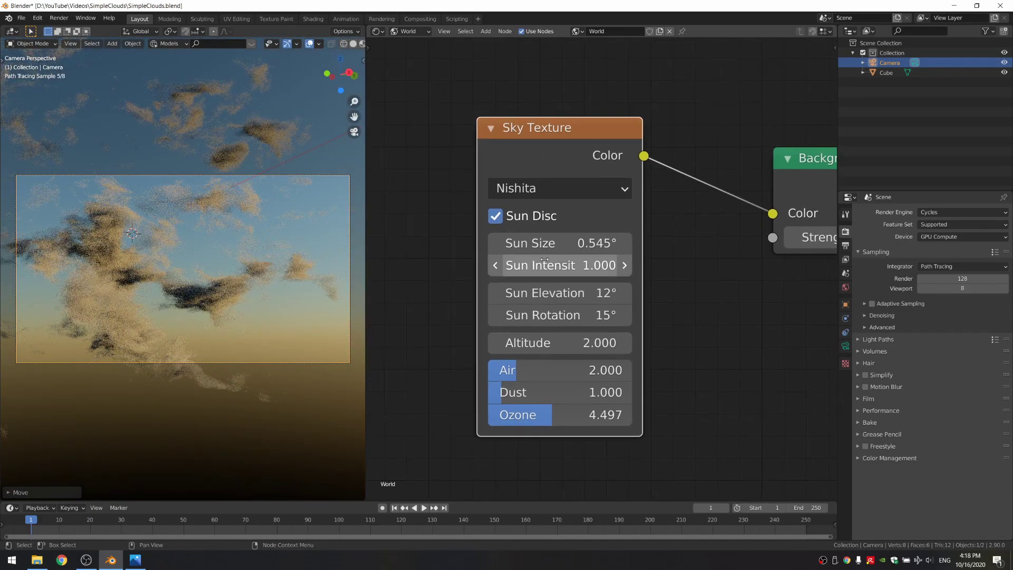
- Set the Sky Texture's sun size to 1° and its dust to 0
double_click(560, 243)
text(1)
key(Return)
drag(529, 393, 509, 393)
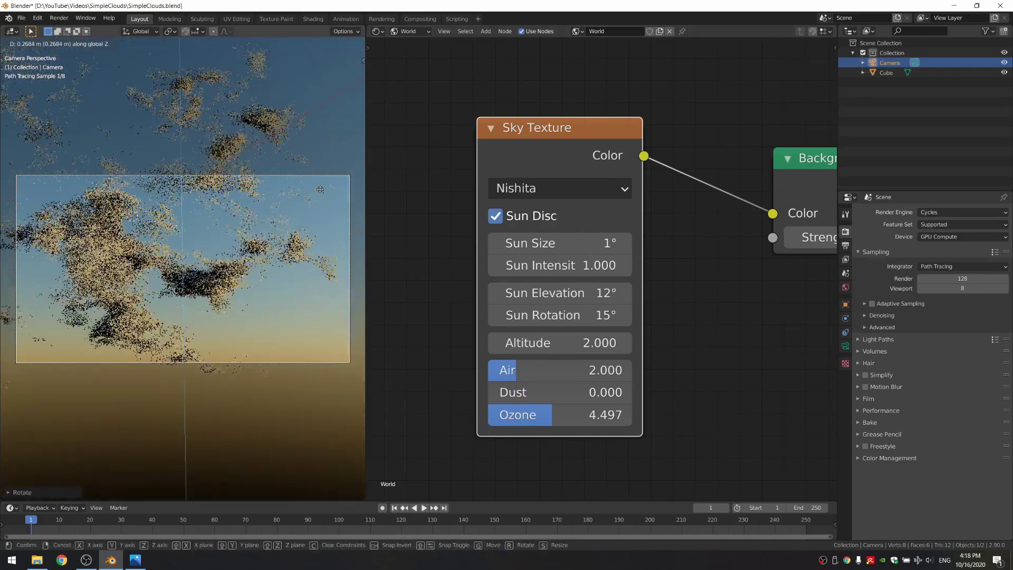
- Set the Sky Texture's air to 3 and ozone to 6, and save the file
key(ctrl+s)
mouse_move(543, 393)
mouse_down()
mouse_move(687, 392)
mouse_move(543, 392)
mouse_up()
mouse_move(542, 372)
ctrl+mouse_down()
mouse_move(570, 372)
mouse_move(555, 372)
ctrl+mouse_up()
mouse_move(556, 415)
mouse_down()
mouse_move(588, 415)
mouse_move(574, 415)
mouse_up()
key(ctrl+s)
- Select the cloud cube, show its object material nodes, and set the Multiply node's value to 20
click(339, 92)
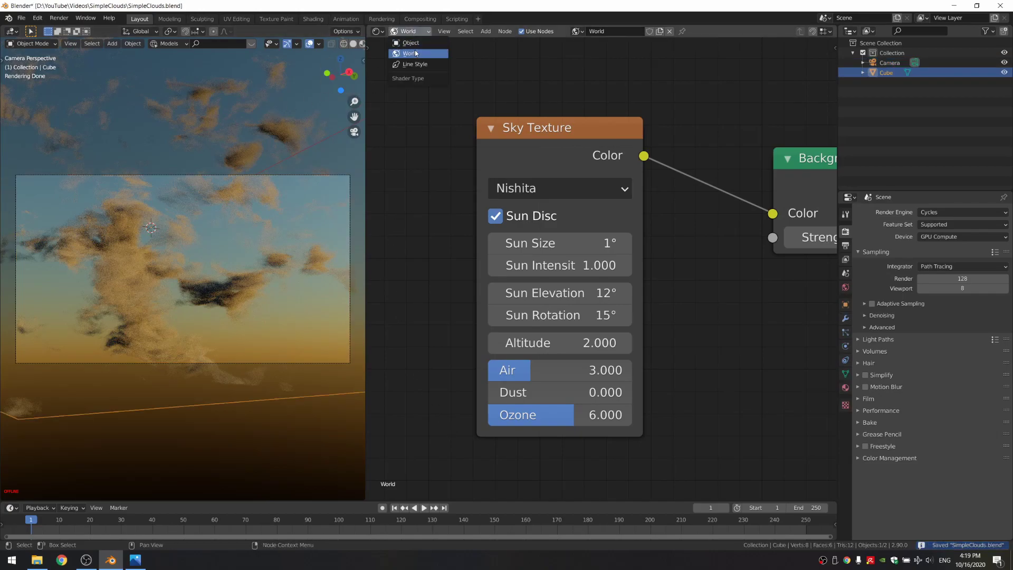
click(408, 31)
click(407, 43)
scroll(569, 316, down, 4)
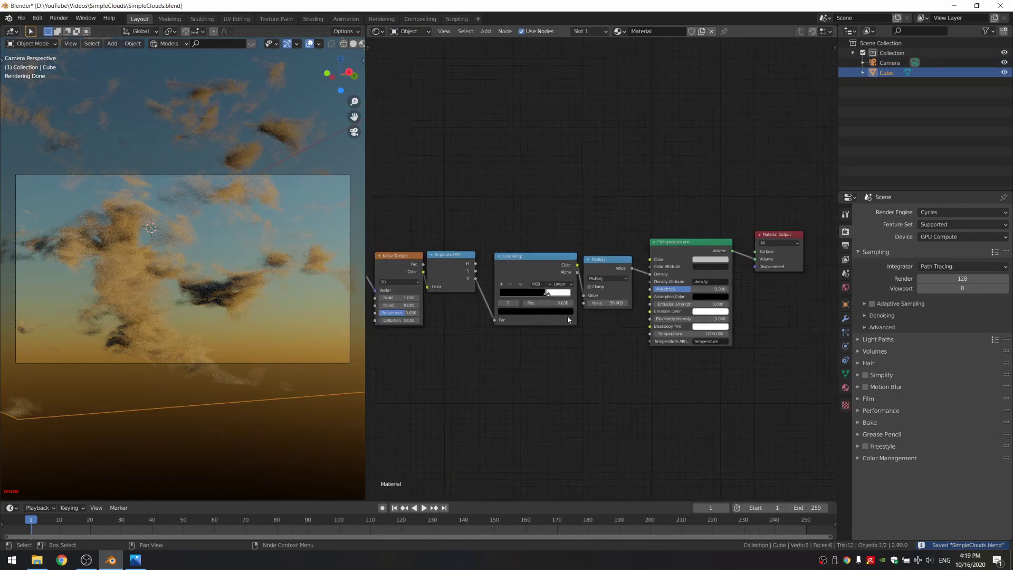
scroll(639, 365, up, 2)
scroll(628, 354, up, 1)
click(607, 326)
text(20)
key(Return)
- Review the cloud material's node chain from the texture coordinates to the Material Output, and save the file
scroll(566, 296, down, 2)
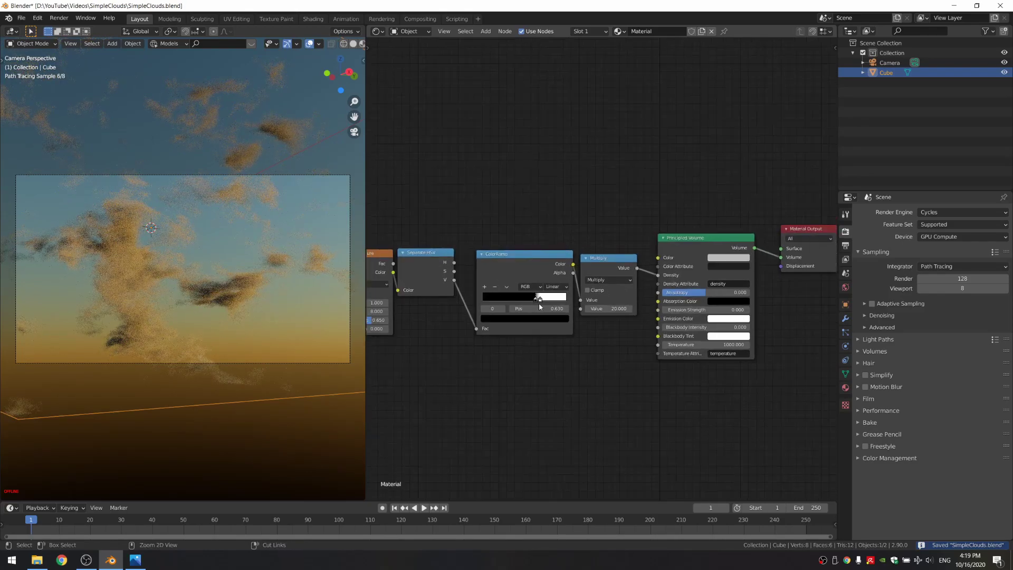
middle_drag(507, 339, 593, 318)
scroll(593, 318, up, 6)
scroll(588, 315, down, 10)
middle_drag(422, 340, 653, 317)
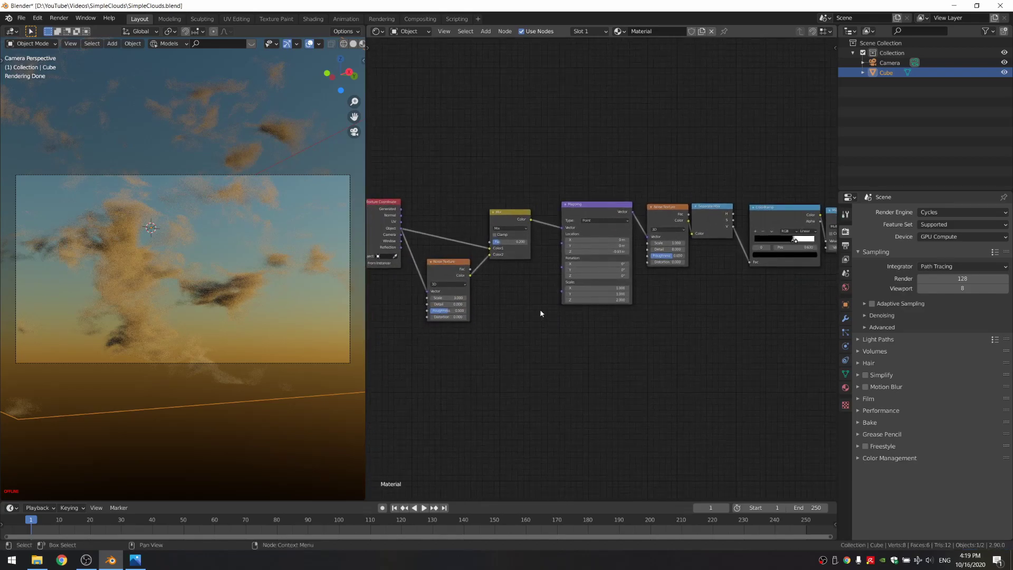
middle_drag(731, 309, 570, 333)
middle_drag(714, 333, 596, 350)
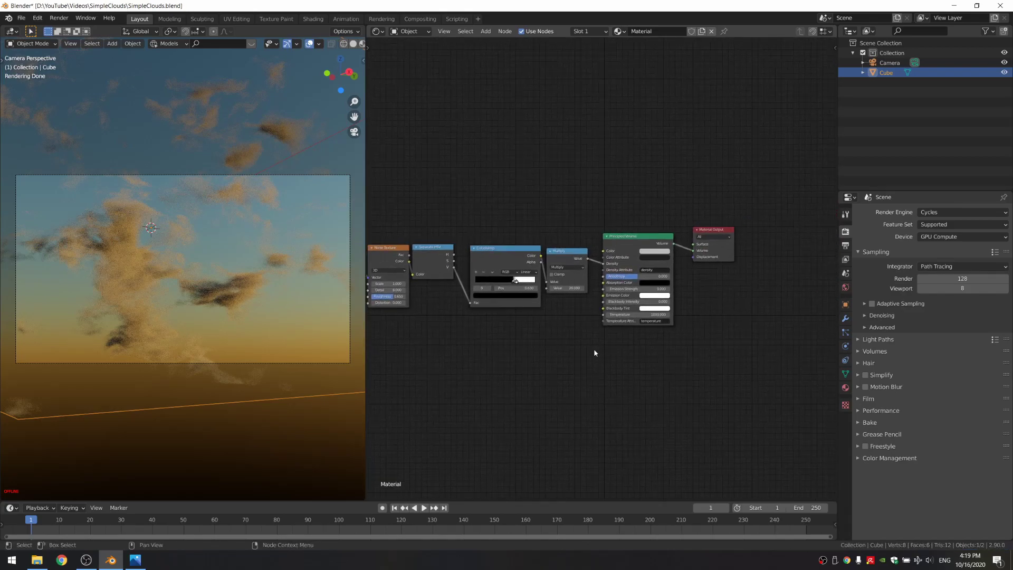
scroll(618, 342, up, 3)
key(ctrl+s)
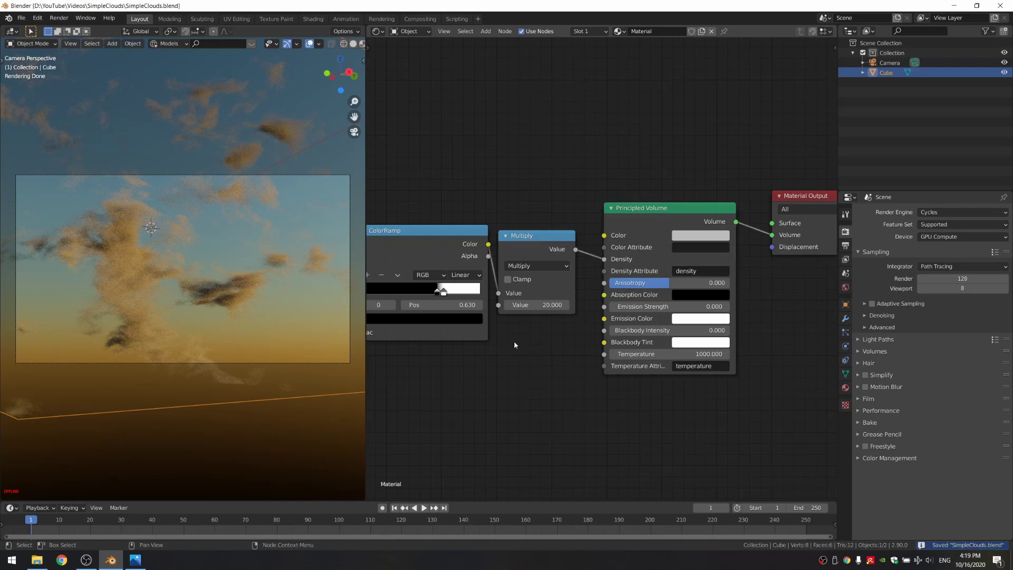
scroll(517, 369, down, 4)
scroll(527, 407, up, 2)
middle_drag(526, 407, 649, 402)
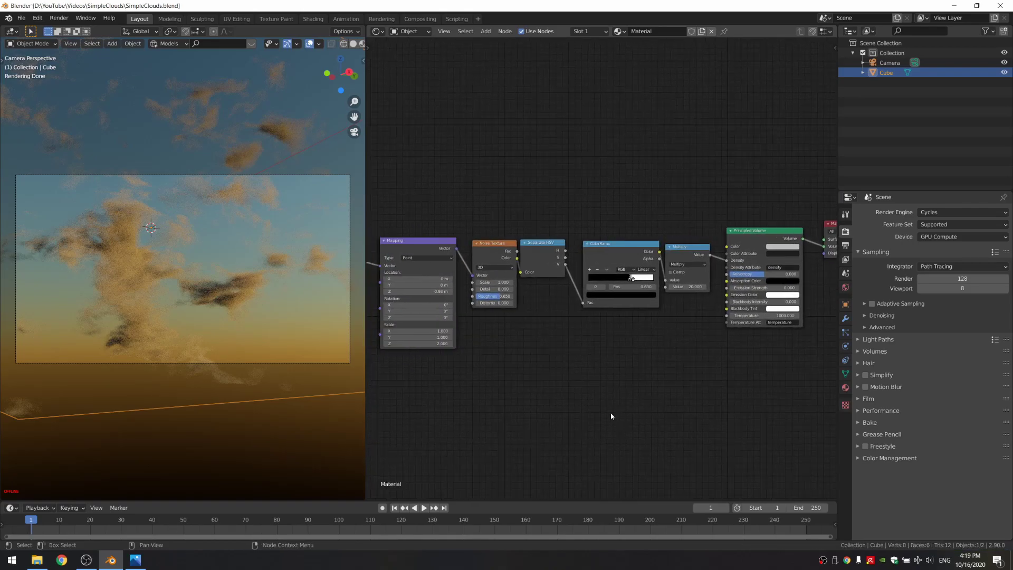
scroll(628, 408, down, 2)
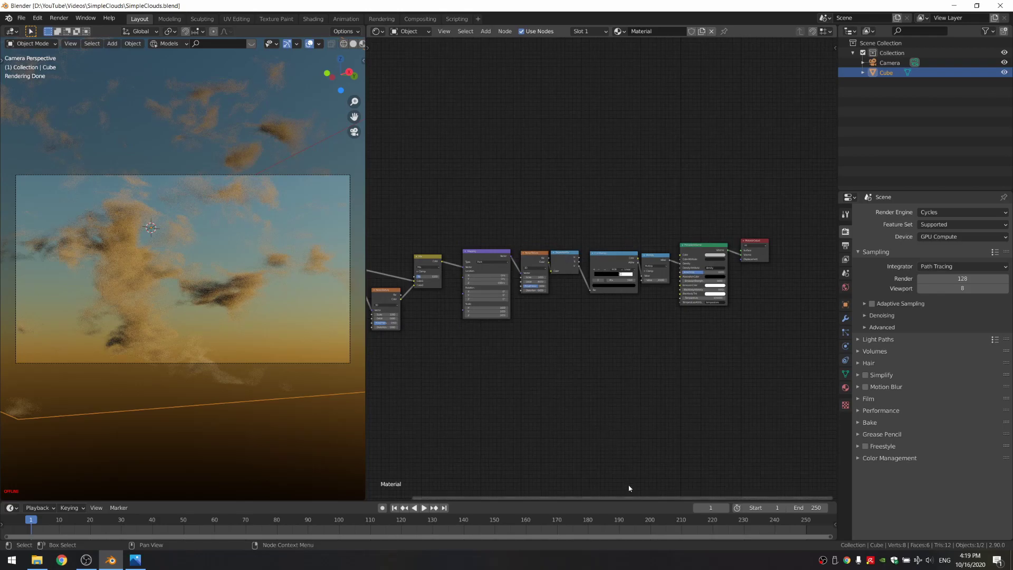